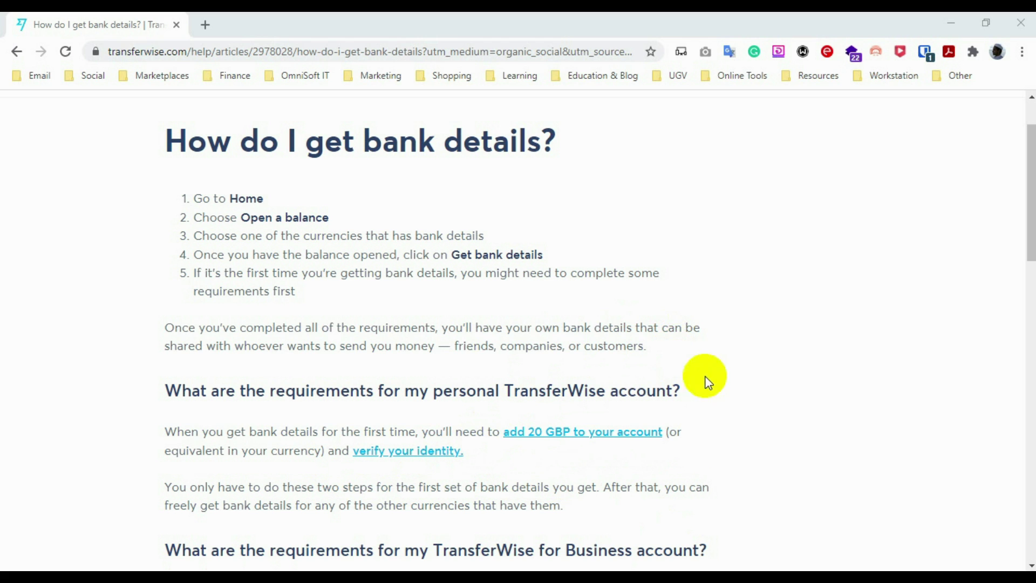
Scroll the 'How do I get bank details?' article down to the personal account requirements
{"action": "scroll", "coordinate": [717, 308], "scroll_direction": "down", "scroll_amount": 3}
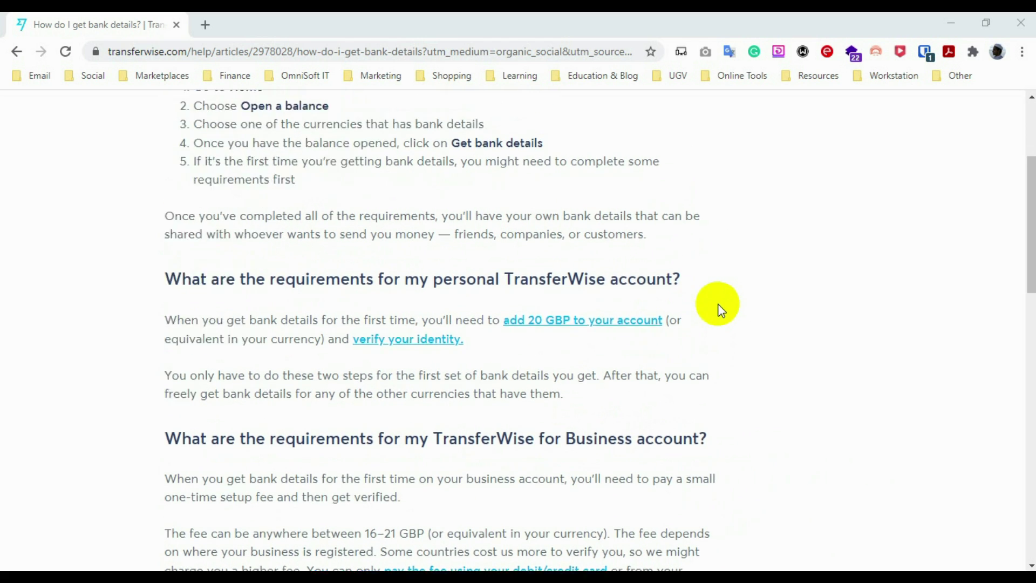
{"action": "scroll", "coordinate": [606, 397], "scroll_direction": "down", "scroll_amount": 6}
Log in with the account e-mail and password, approving via the SMS security code
{"action": "left_click", "coordinate": [259, 500]}
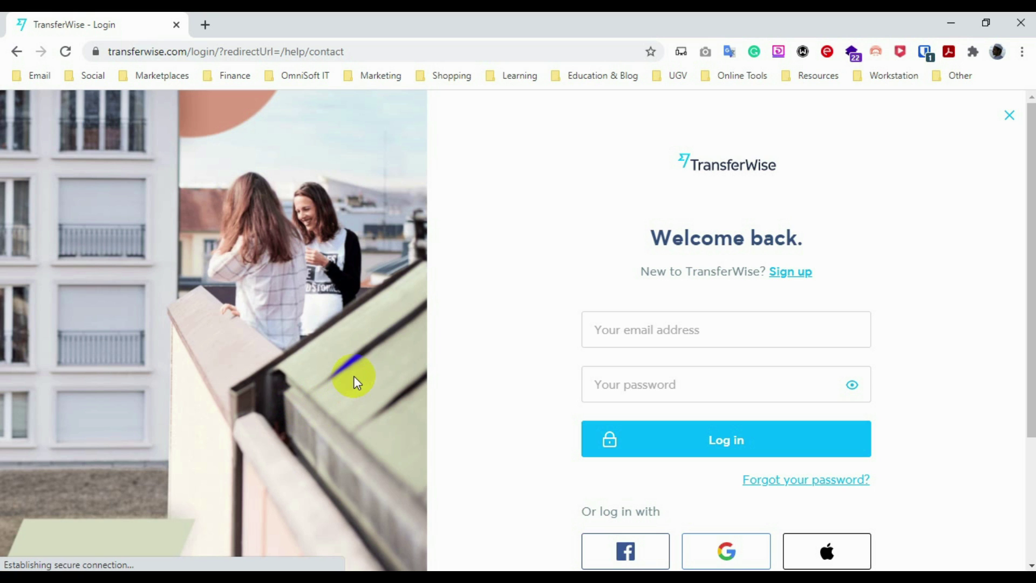
{"action": "left_click", "coordinate": [788, 329]}
{"action": "left_click", "coordinate": [763, 444]}
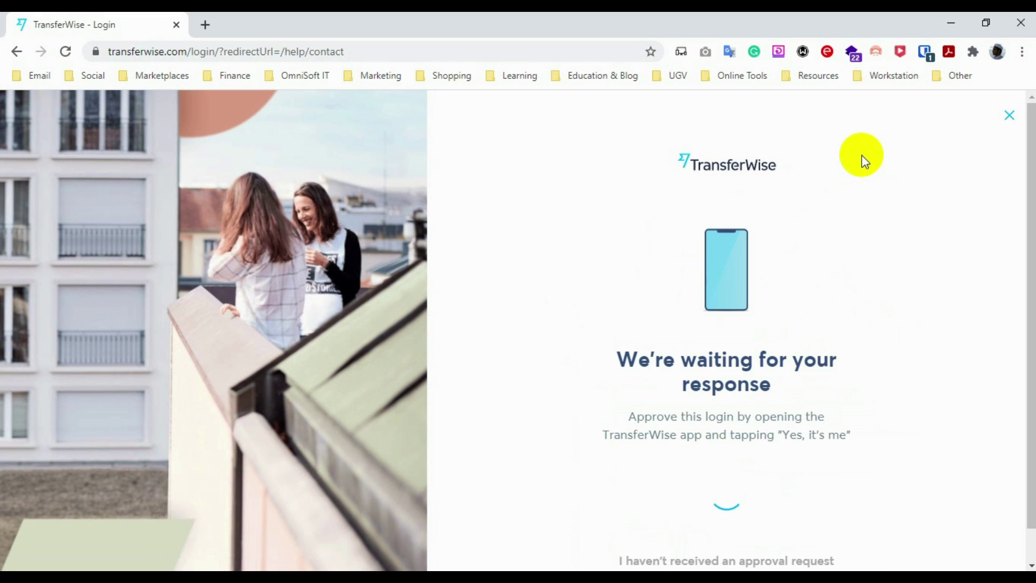
{"action": "scroll", "coordinate": [751, 535], "scroll_direction": "down", "scroll_amount": 1}
{"action": "left_click", "coordinate": [742, 529]}
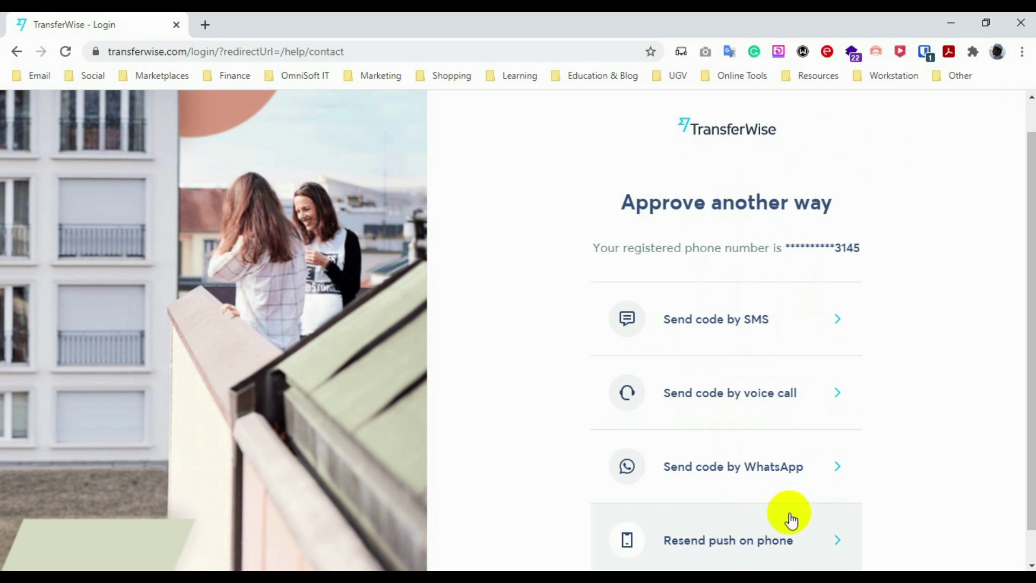
{"action": "left_click", "coordinate": [762, 322]}
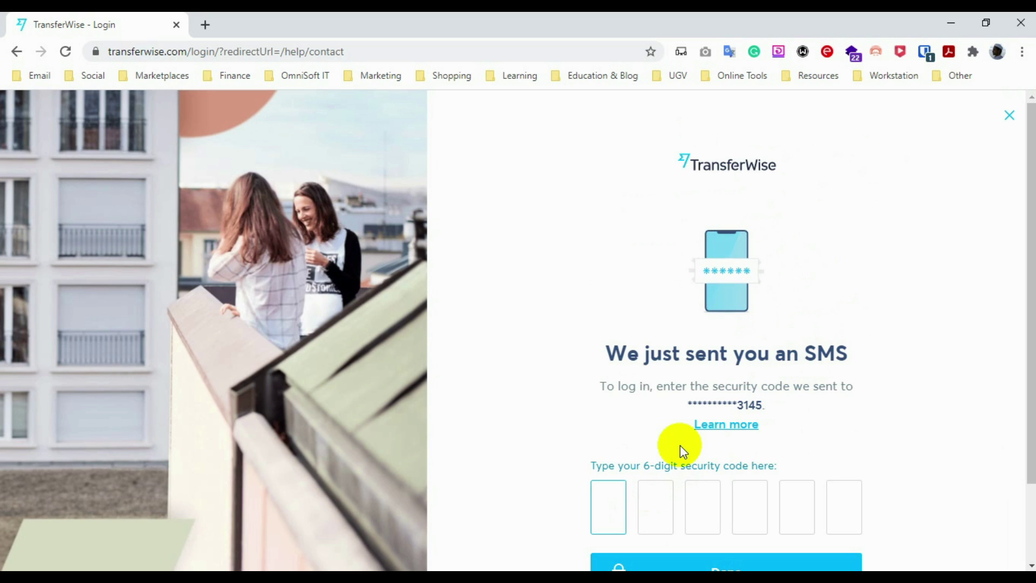
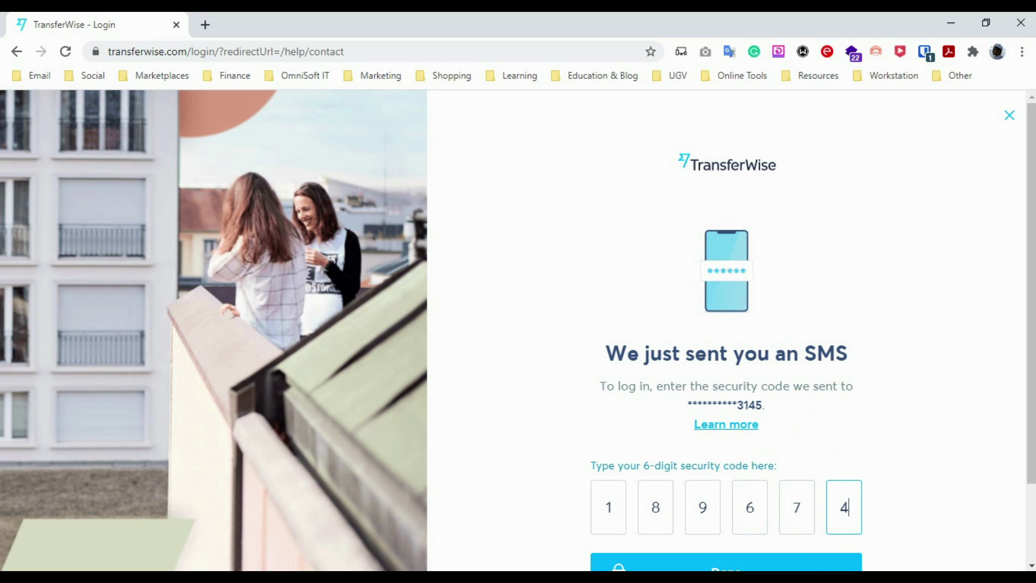
{"action": "left_click", "coordinate": [763, 554]}
{"action": "scroll", "coordinate": [807, 347], "scroll_direction": "down", "scroll_amount": 2}
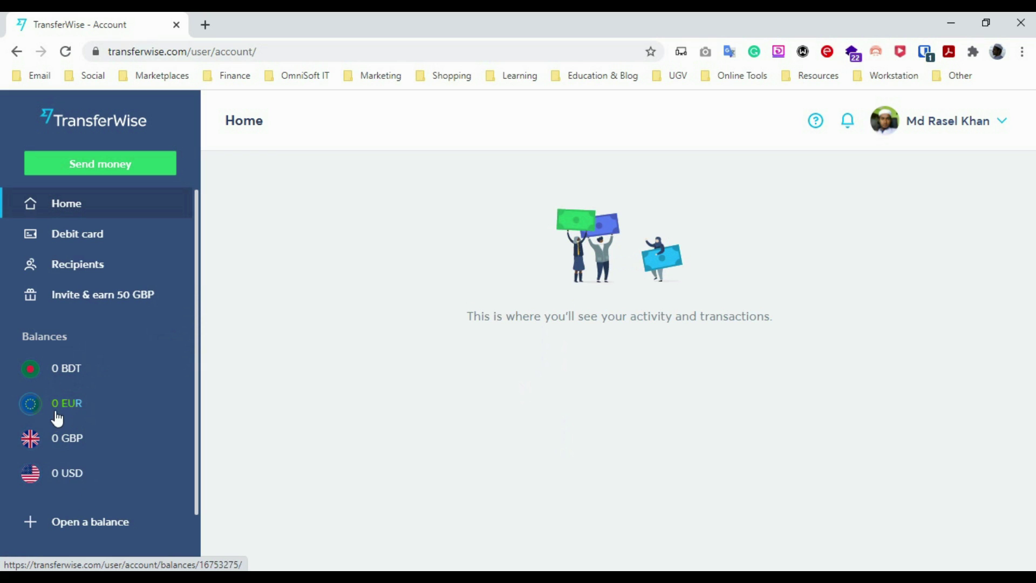
Browse the currencies offered under Open a balance, then paste the shared help link into a new tab
{"action": "left_click", "coordinate": [91, 527]}
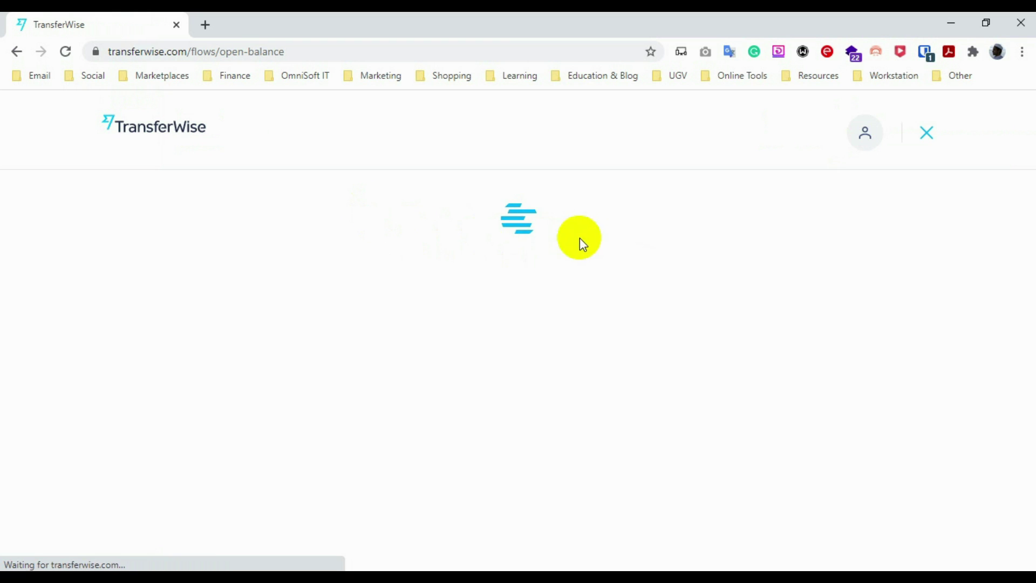
{"action": "left_click", "coordinate": [530, 272]}
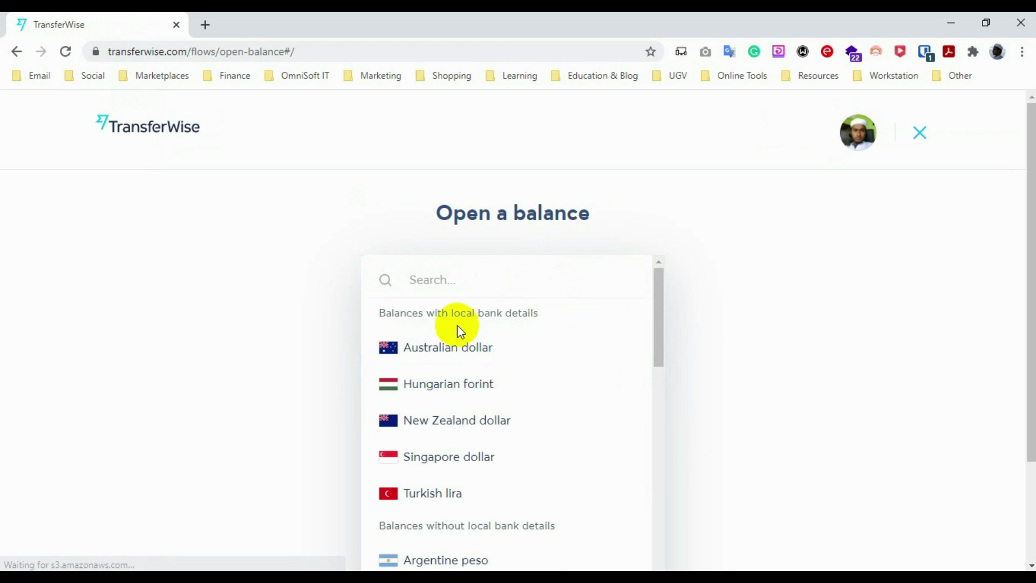
{"action": "left_click", "coordinate": [828, 287]}
{"action": "left_click", "coordinate": [932, 134]}
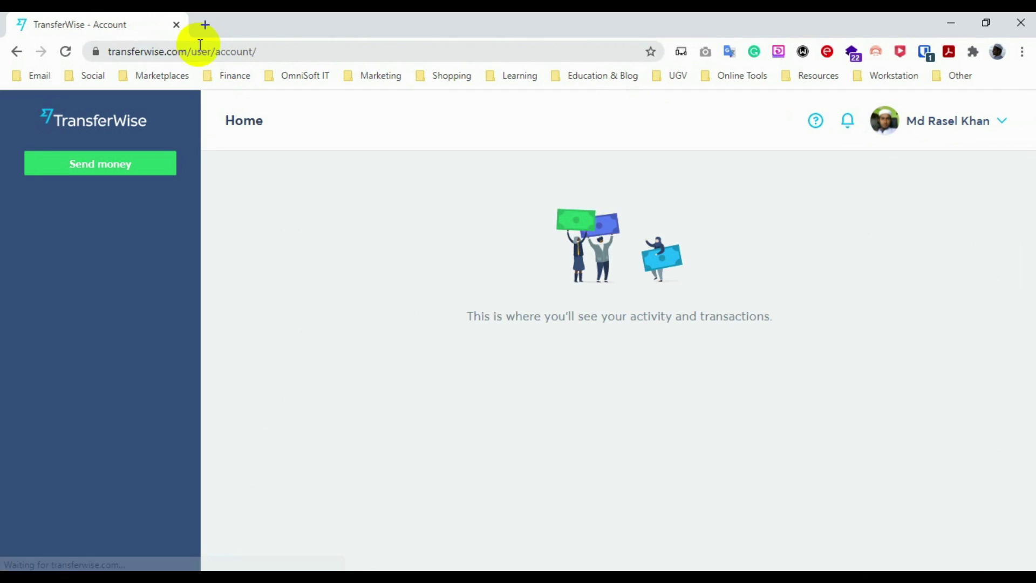
{"action": "left_click", "coordinate": [205, 25]}
{"action": "key", "text": "ctrl+v"}
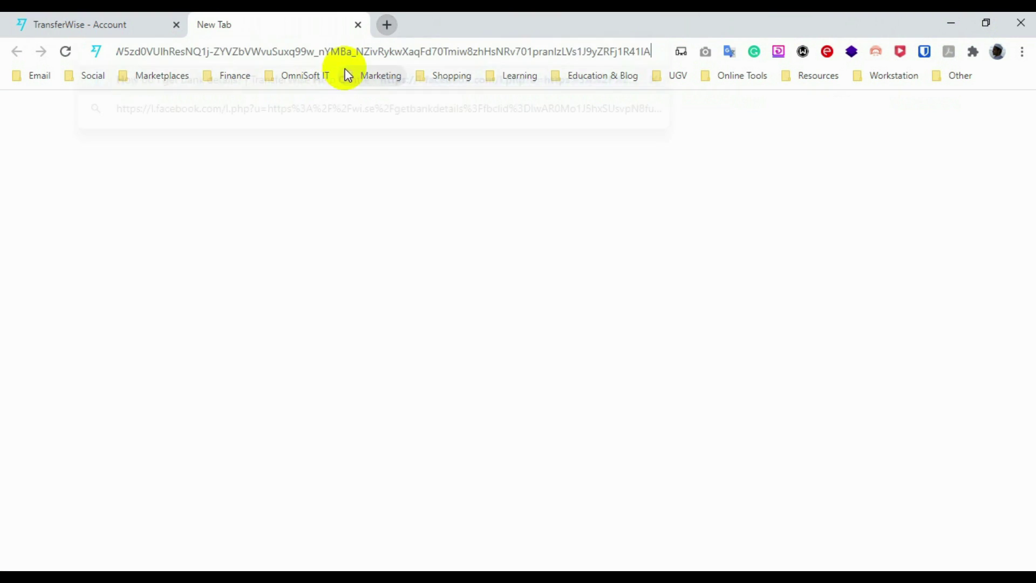
Load the pasted 'How do I get bank details?' link and read through the article
{"action": "key", "text": "Return"}
{"action": "left_click", "coordinate": [151, 19]}
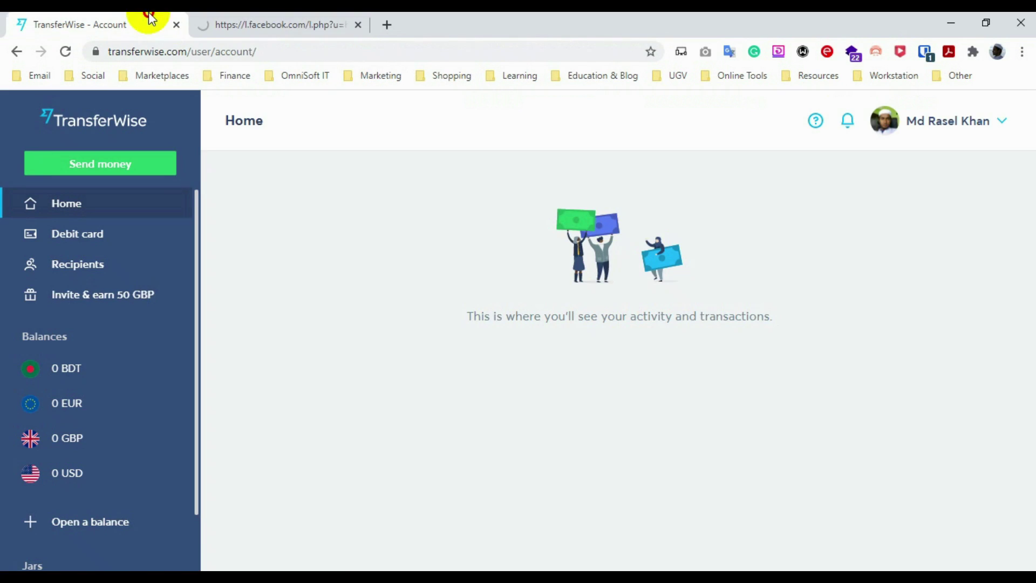
{"action": "left_click", "coordinate": [267, 28]}
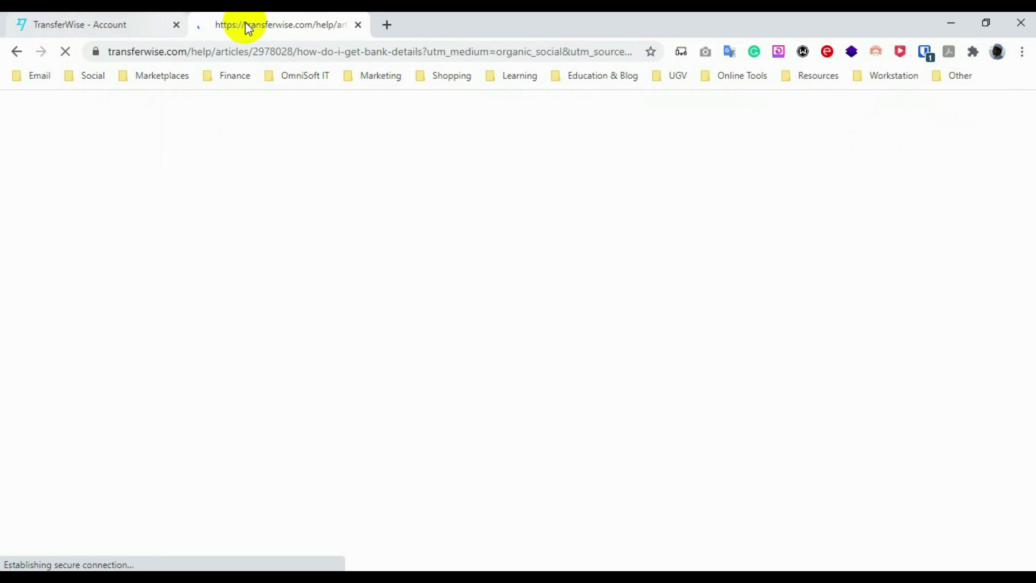
{"action": "left_click", "coordinate": [103, 24]}
{"action": "left_click", "coordinate": [286, 25]}
{"action": "scroll", "coordinate": [550, 255], "scroll_direction": "down", "scroll_amount": 5}
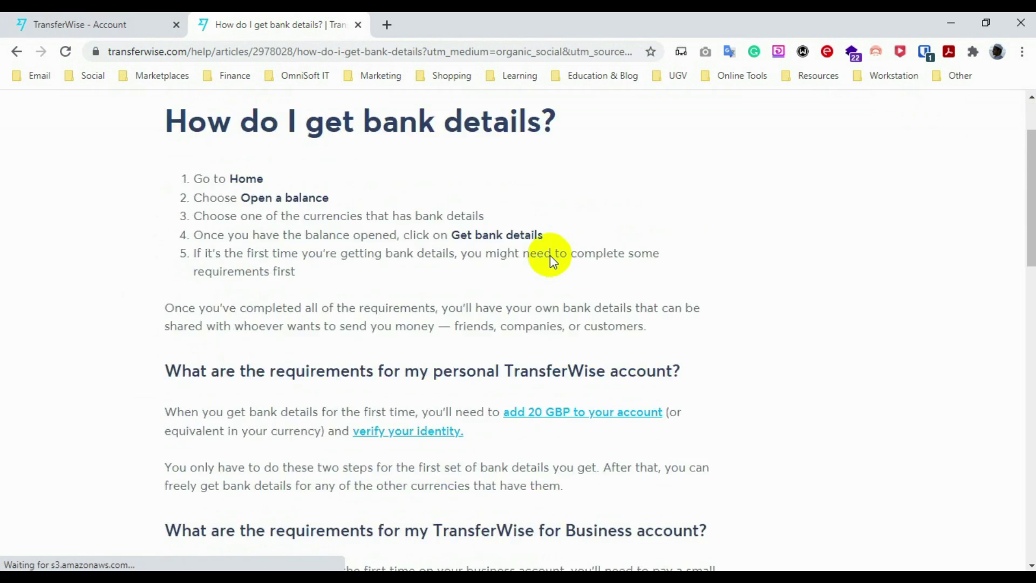
{"action": "scroll", "coordinate": [545, 259], "scroll_direction": "down", "scroll_amount": 5}
{"action": "scroll", "coordinate": [537, 281], "scroll_direction": "up", "scroll_amount": 5}
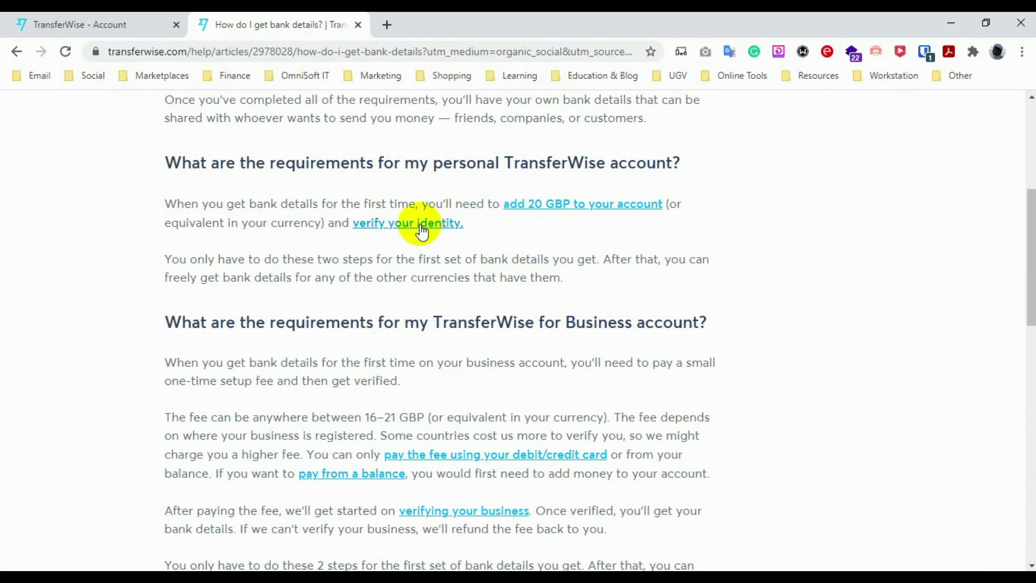
Open the 'add 20 GBP' money article and highlight the currencies money can't be added in
{"action": "left_click", "coordinate": [533, 207]}
{"action": "scroll", "coordinate": [549, 231], "scroll_direction": "down", "scroll_amount": 10}
{"action": "scroll", "coordinate": [549, 257], "scroll_direction": "up", "scroll_amount": 4}
{"action": "left_click_drag", "start_coordinate": [444, 199], "coordinate": [748, 220]}
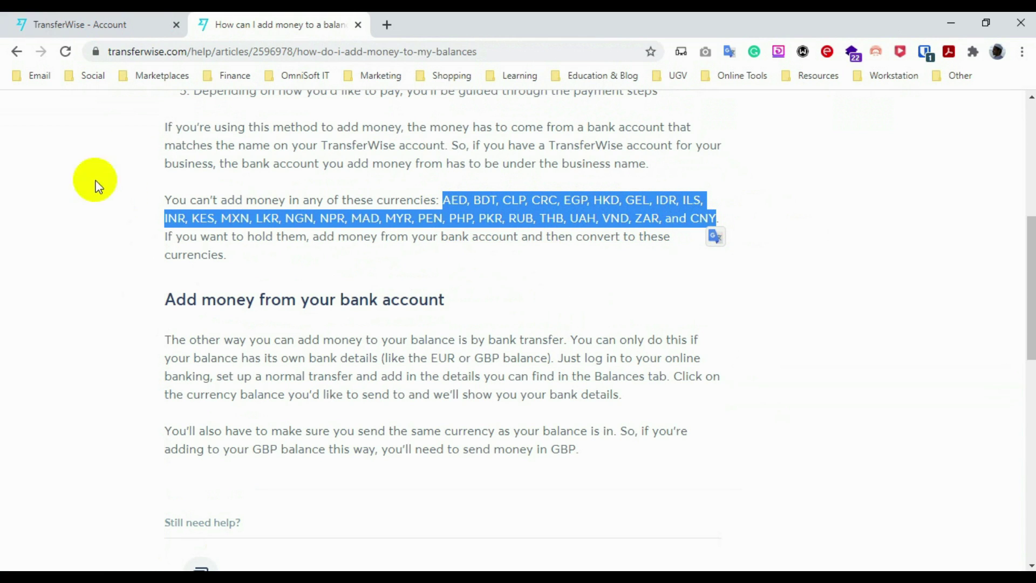
{"action": "left_click", "coordinate": [100, 20]}
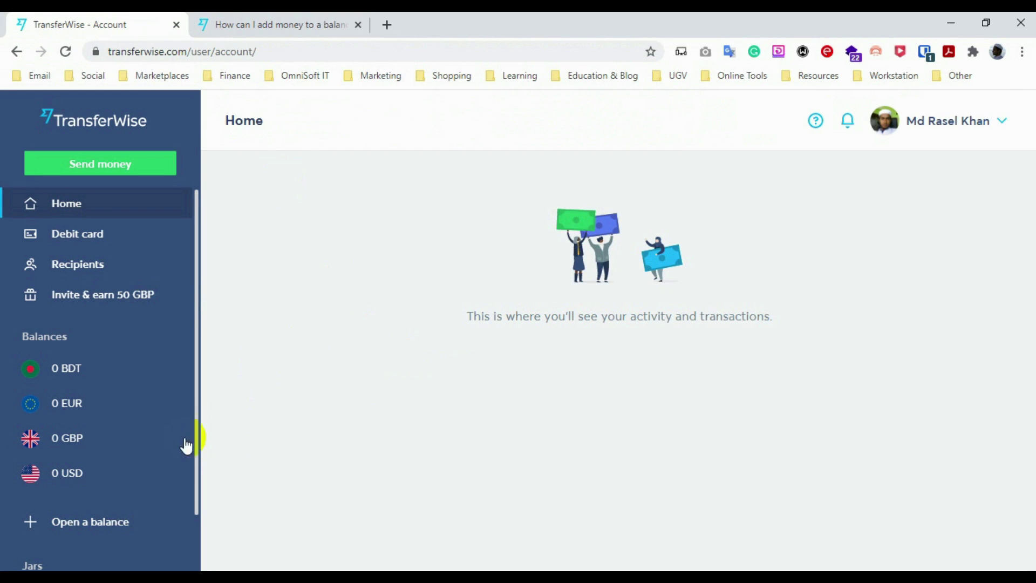
Review the USD balance's bank-details requirements, noting verification is Completed
{"action": "left_click", "coordinate": [96, 473]}
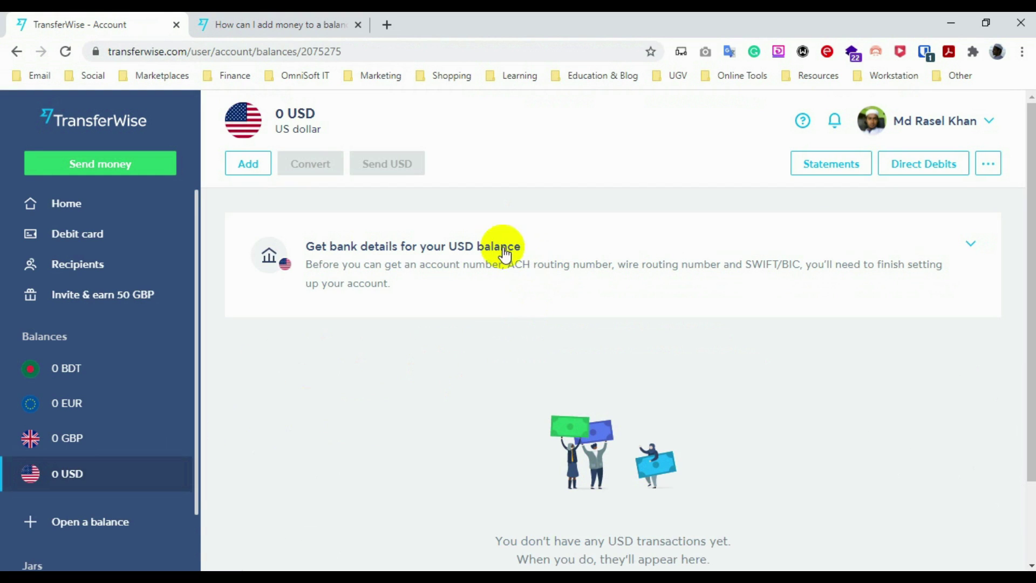
{"action": "left_click", "coordinate": [391, 254]}
{"action": "scroll", "coordinate": [580, 289], "scroll_direction": "down", "scroll_amount": 3}
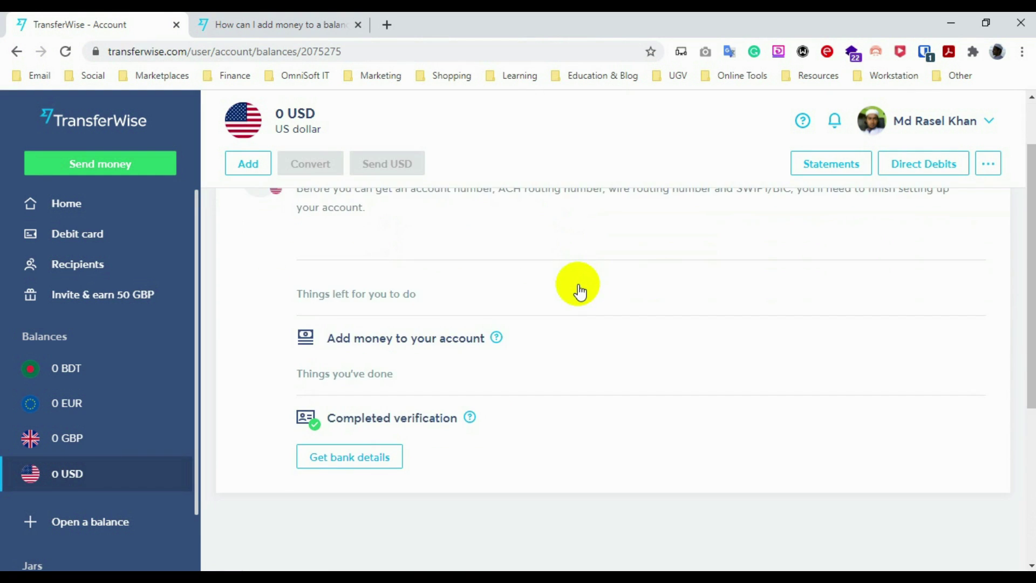
{"action": "scroll", "coordinate": [584, 286], "scroll_direction": "down", "scroll_amount": 4}
{"action": "scroll", "coordinate": [605, 348], "scroll_direction": "up", "scroll_amount": 6}
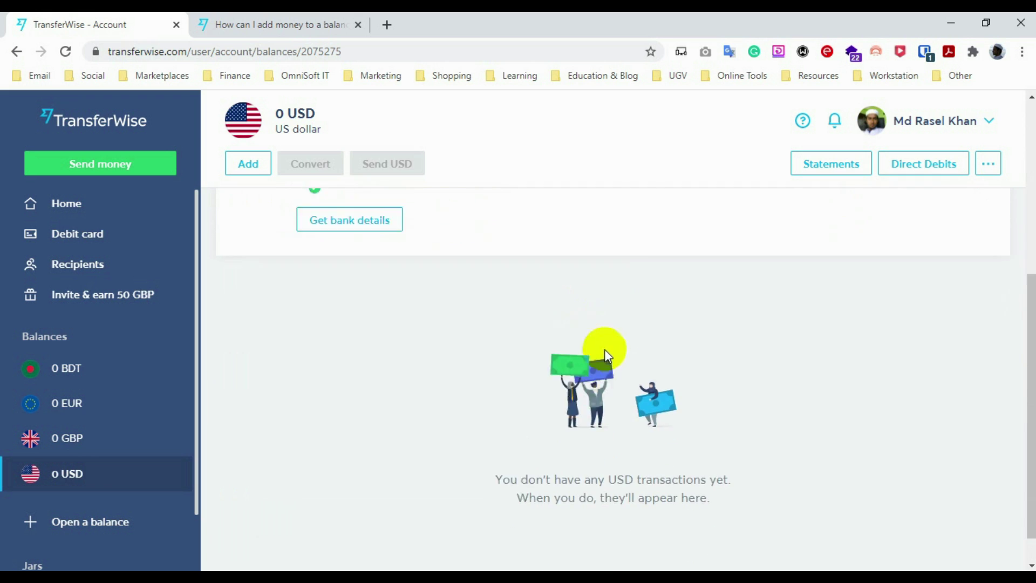
{"action": "left_click_drag", "start_coordinate": [333, 451], "coordinate": [475, 444]}
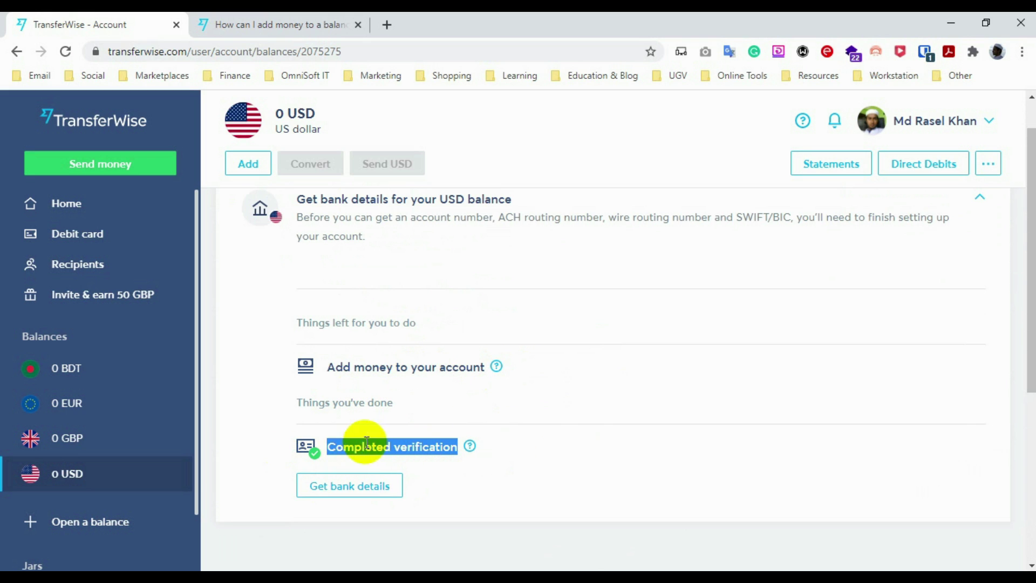
Start the USD bank-details flow, abandon the add-money page, and open the GBP balance
{"action": "left_click", "coordinate": [356, 490]}
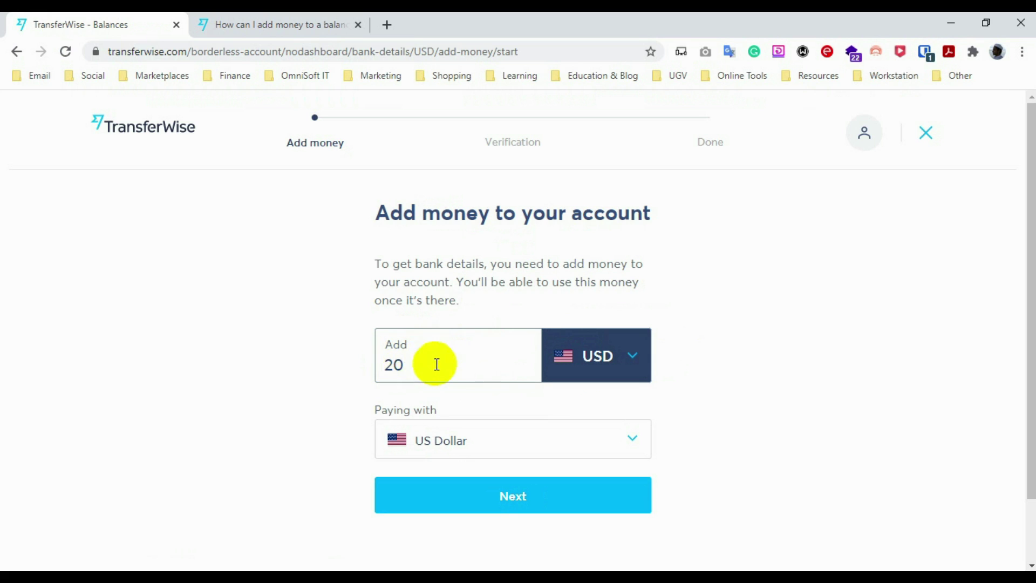
{"action": "left_click", "coordinate": [933, 132]}
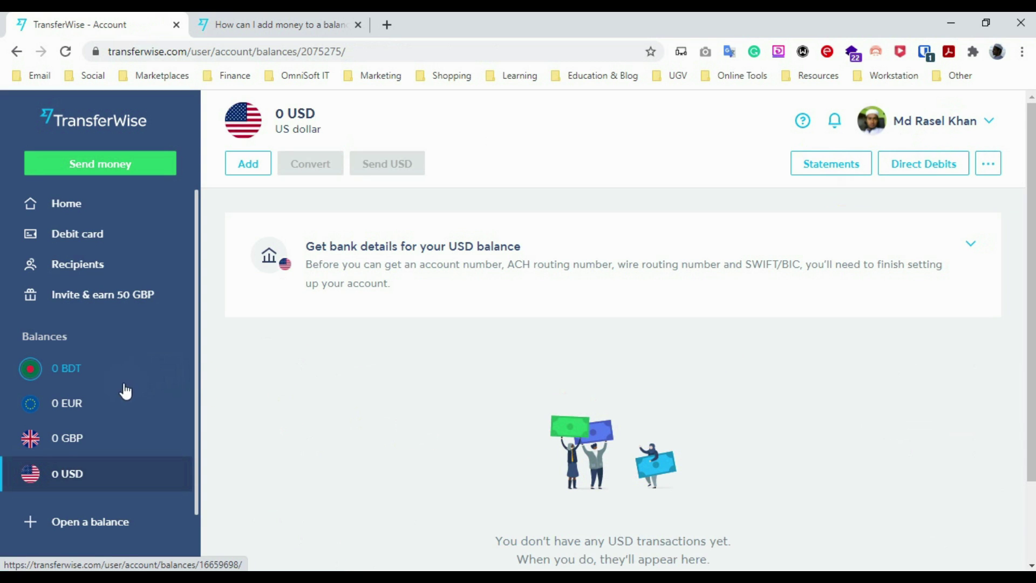
{"action": "left_click", "coordinate": [59, 442]}
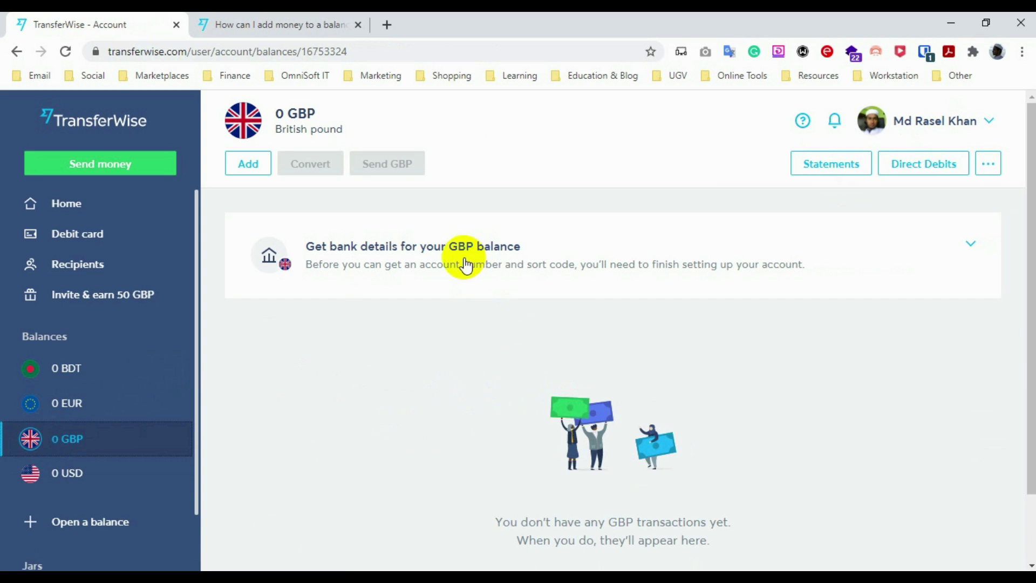
Start GBP bank-details setup, abandon its add-money page, then visit the BDT and USD balances
{"action": "left_click", "coordinate": [467, 265]}
{"action": "scroll", "coordinate": [405, 467], "scroll_direction": "down", "scroll_amount": 3}
{"action": "left_click", "coordinate": [346, 363]}
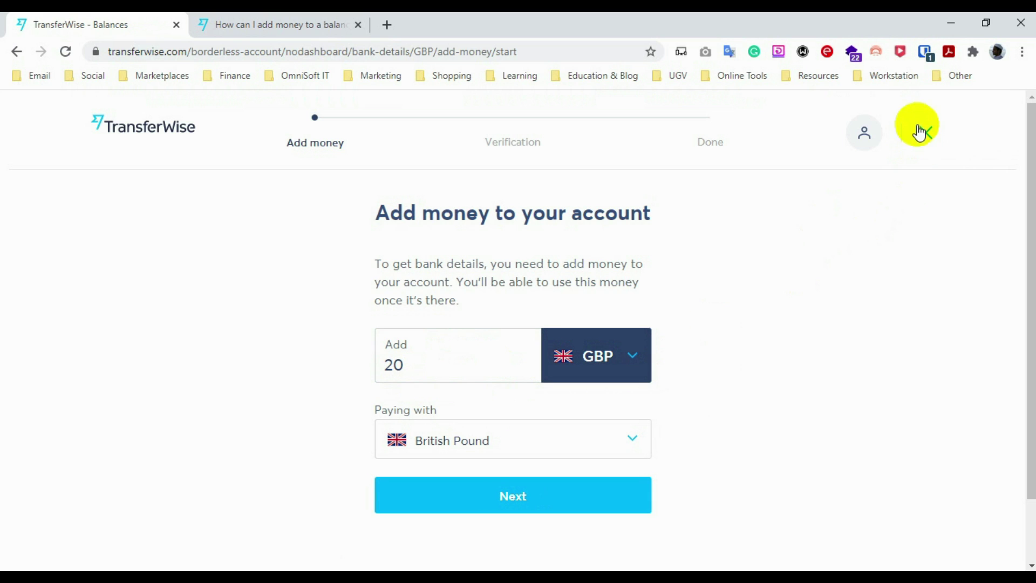
{"action": "left_click", "coordinate": [919, 134]}
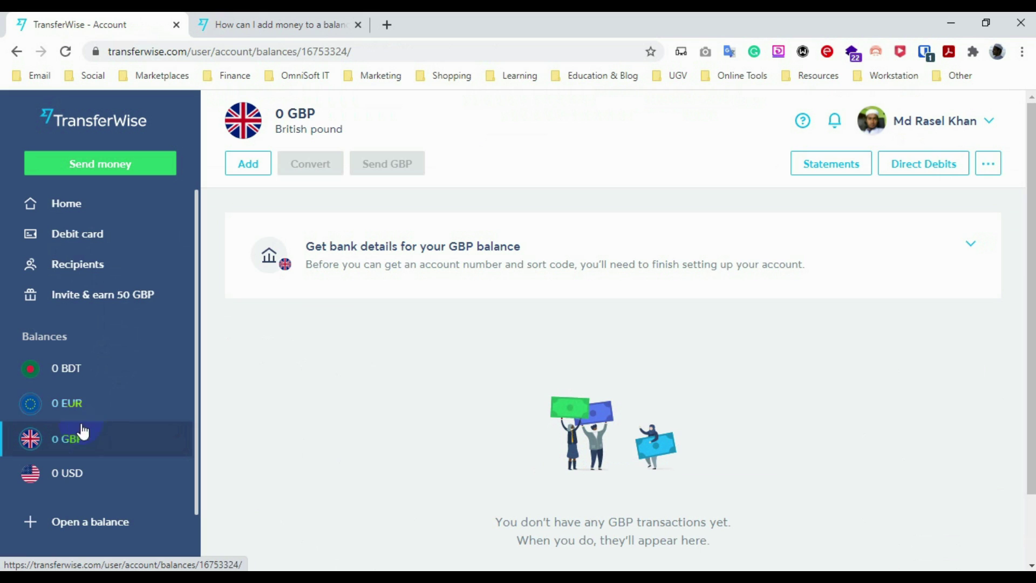
{"action": "left_click", "coordinate": [83, 372]}
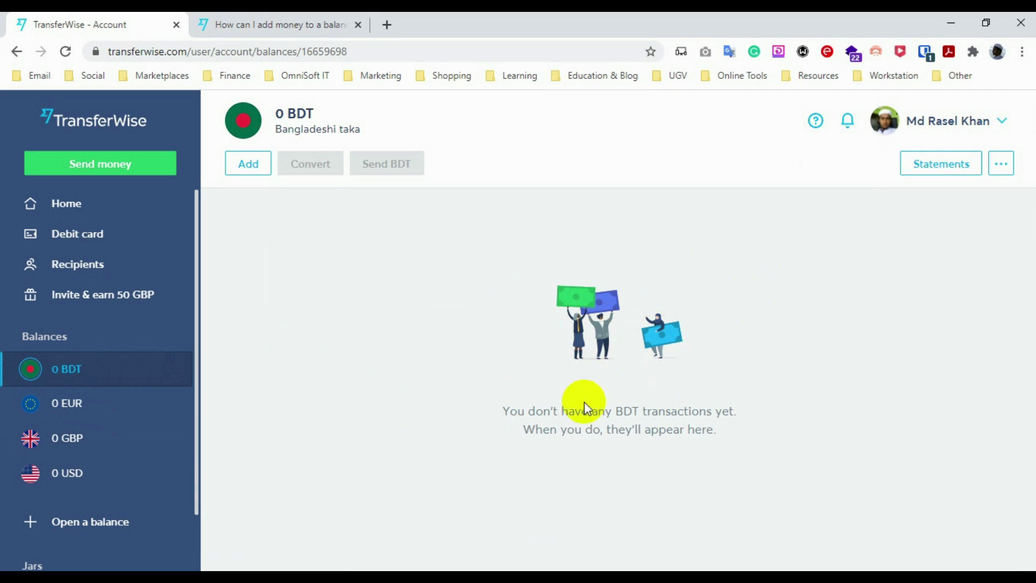
{"action": "left_click", "coordinate": [97, 479]}
Start getting USD bank details and continue with adding 20 USD
{"action": "left_click", "coordinate": [501, 249]}
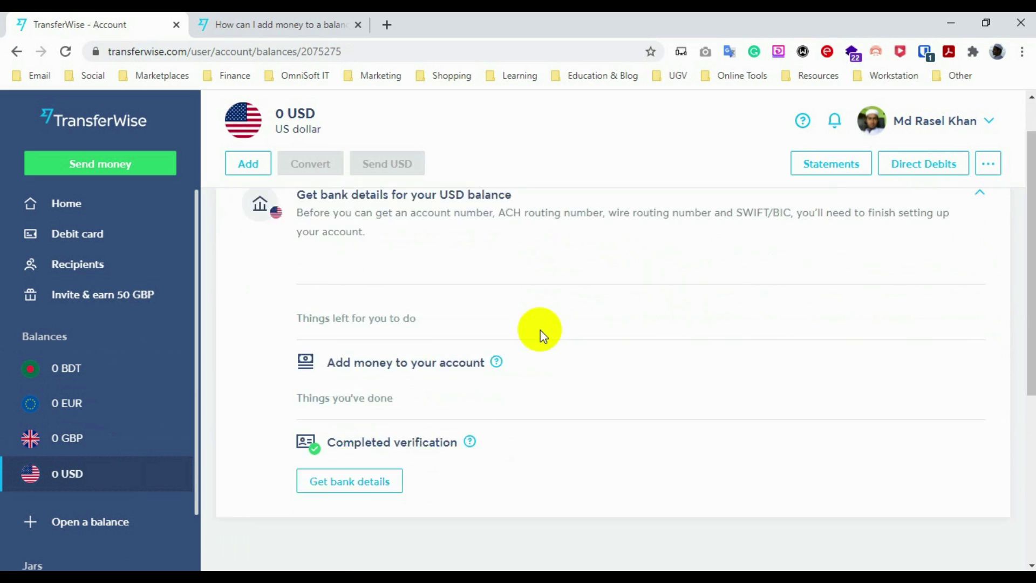
{"action": "scroll", "coordinate": [540, 331], "scroll_direction": "down", "scroll_amount": 3}
{"action": "left_click", "coordinate": [356, 305]}
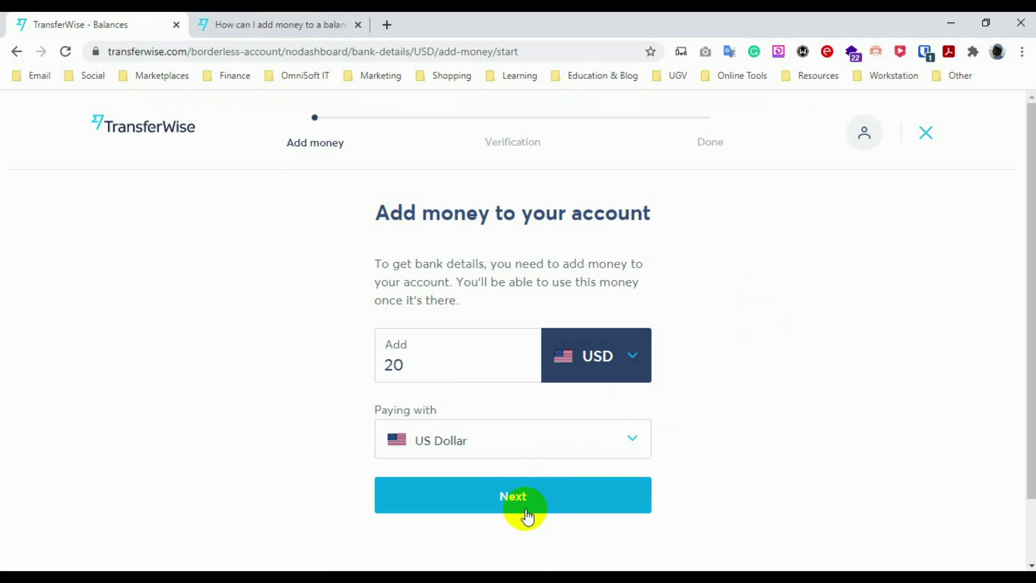
{"action": "left_click", "coordinate": [524, 504]}
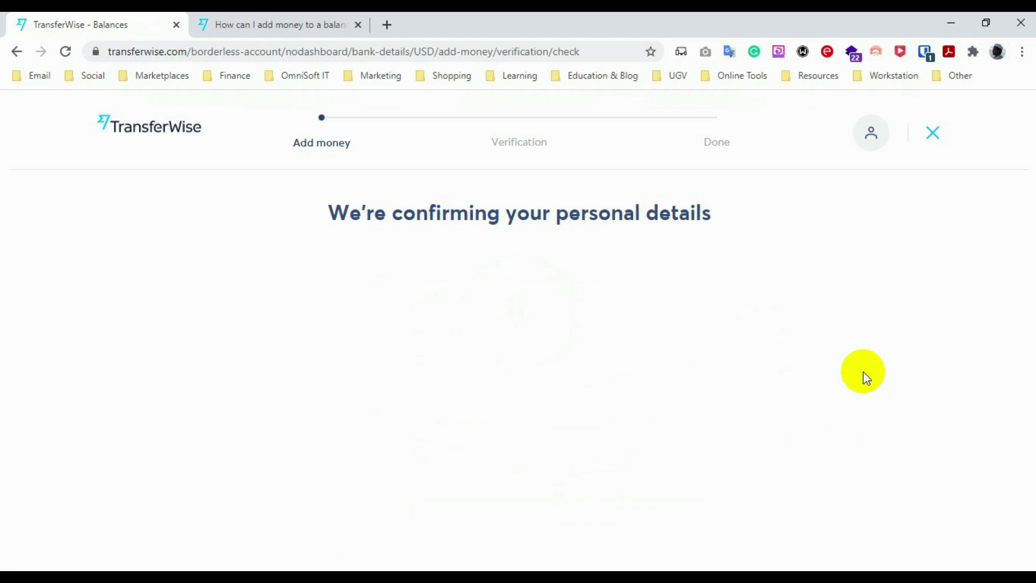
Pay the 20 USD top-up by debit card, 20.17 USD with fees, and proceed to card payment
{"action": "scroll", "coordinate": [186, 384], "scroll_direction": "down", "scroll_amount": 2}
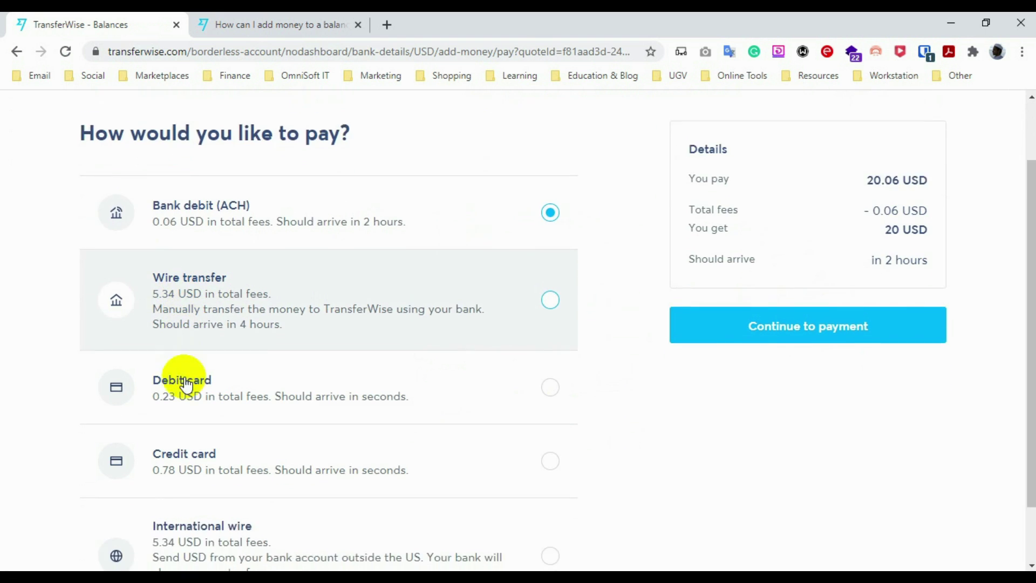
{"action": "scroll", "coordinate": [187, 385], "scroll_direction": "down", "scroll_amount": 1}
{"action": "left_click", "coordinate": [330, 316]}
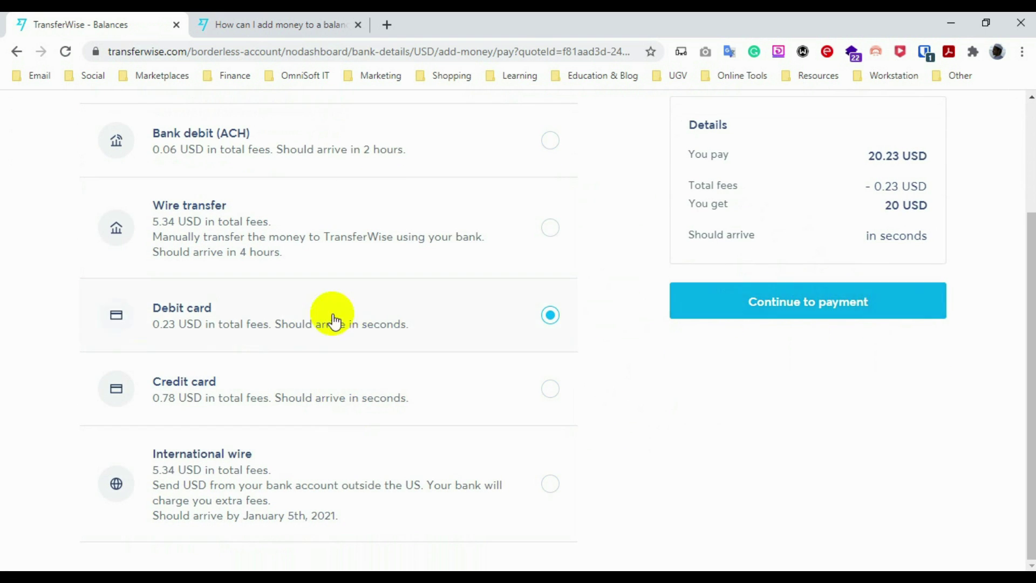
{"action": "scroll", "coordinate": [333, 321], "scroll_direction": "up", "scroll_amount": 3}
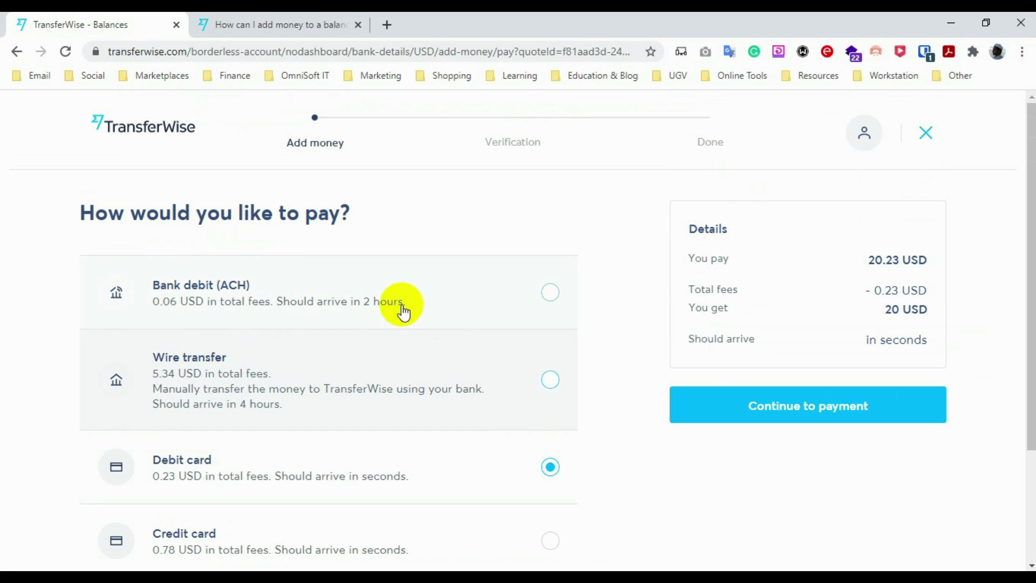
{"action": "scroll", "coordinate": [301, 313], "scroll_direction": "down", "scroll_amount": 1}
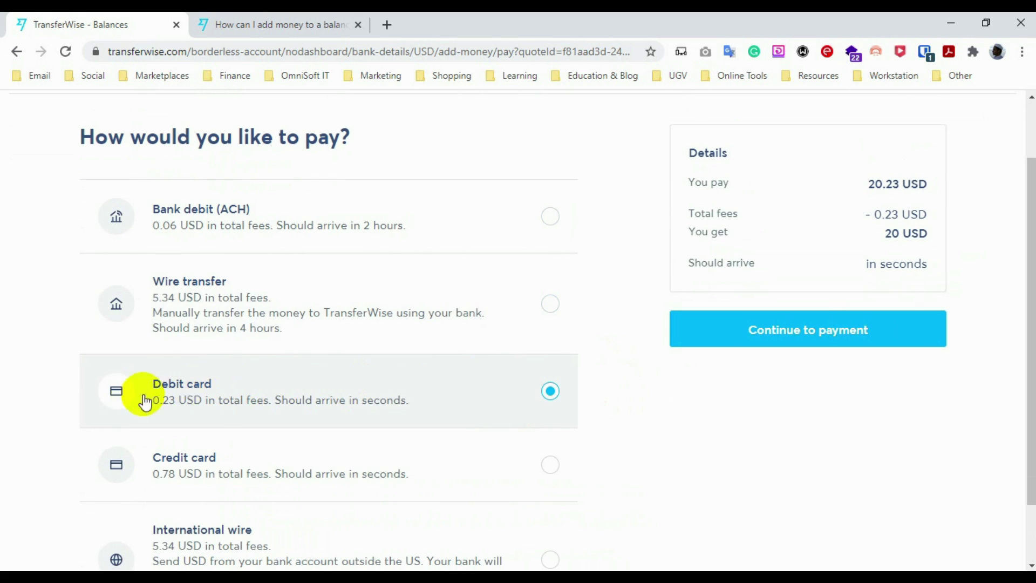
{"action": "scroll", "coordinate": [824, 371], "scroll_direction": "down", "scroll_amount": 1}
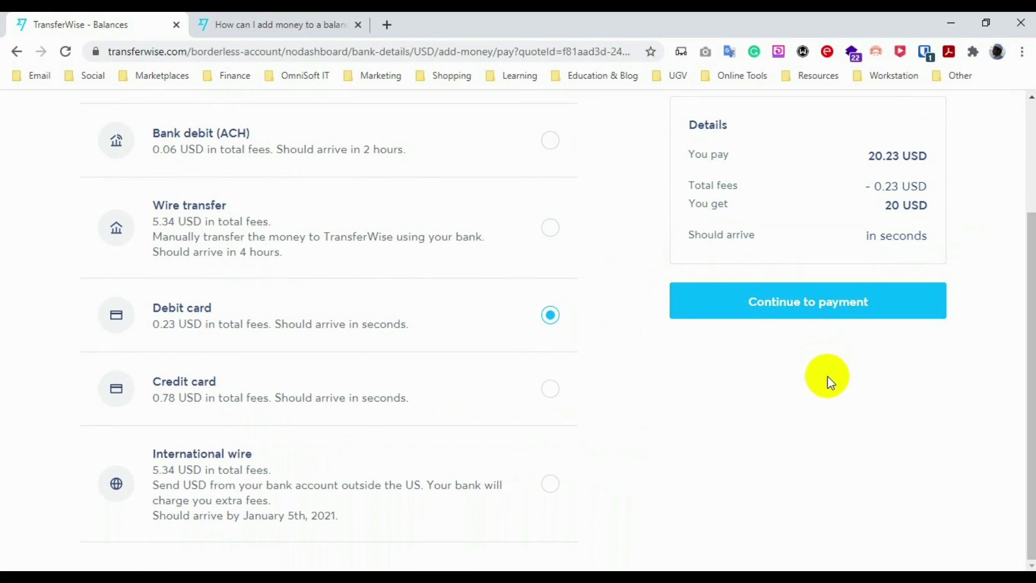
{"action": "scroll", "coordinate": [824, 381], "scroll_direction": "up", "scroll_amount": 1}
{"action": "left_click", "coordinate": [817, 391]}
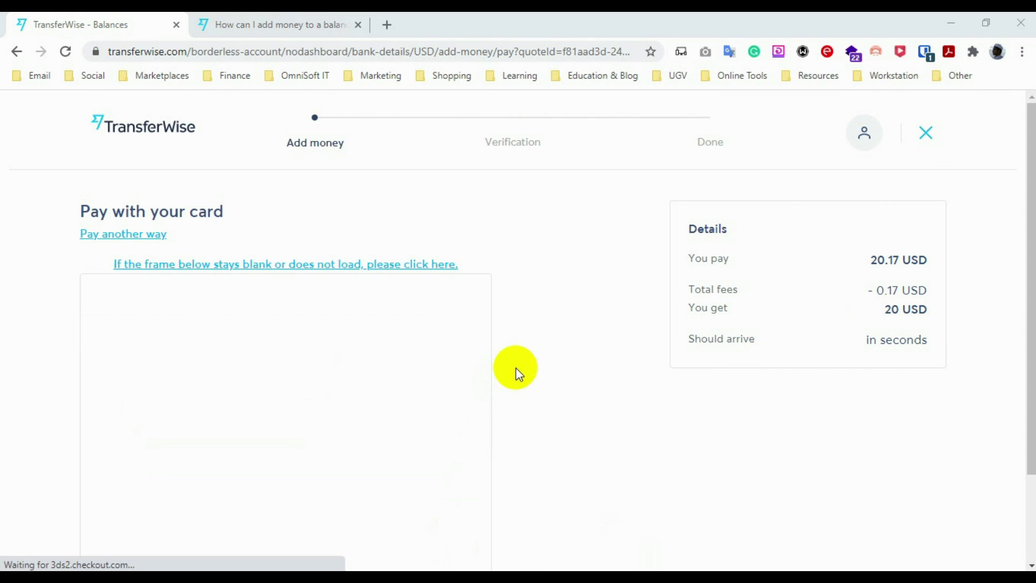
{"action": "scroll", "coordinate": [521, 374], "scroll_direction": "down", "scroll_amount": 2}
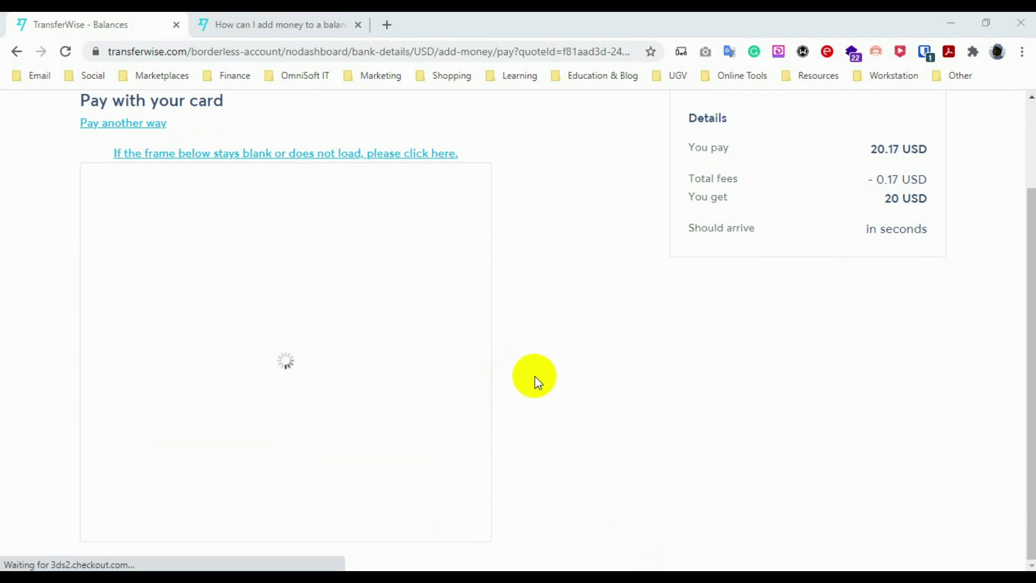
{"action": "scroll", "coordinate": [539, 379], "scroll_direction": "up", "scroll_amount": 2}
{"action": "scroll", "coordinate": [543, 382], "scroll_direction": "down", "scroll_amount": 2}
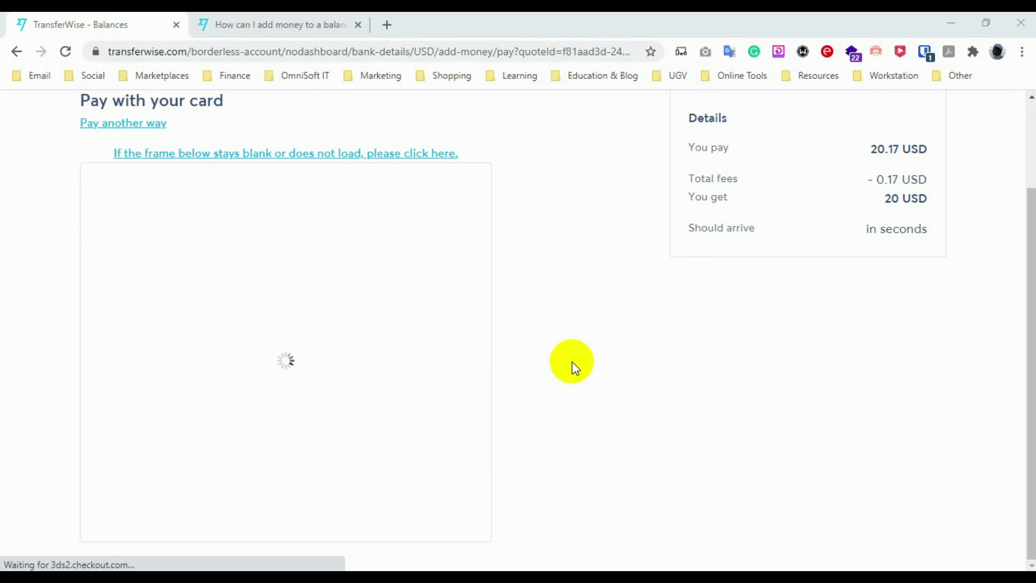
{"action": "scroll", "coordinate": [573, 361], "scroll_direction": "up", "scroll_amount": 2}
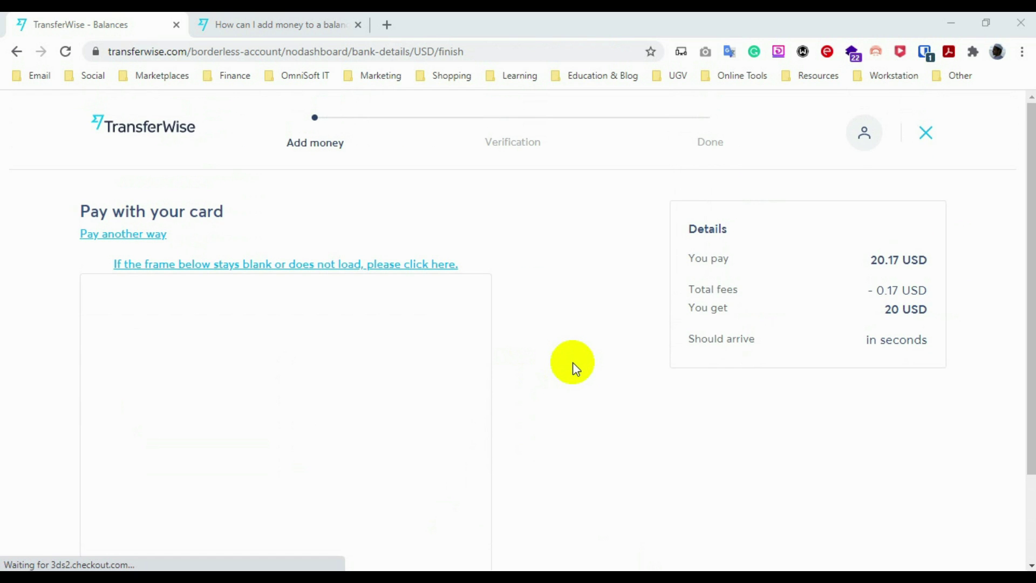
Acknowledge the 'You're all done for now' page and return to the USD balance holding 20 USD
{"action": "scroll", "coordinate": [556, 336], "scroll_direction": "down", "scroll_amount": 4}
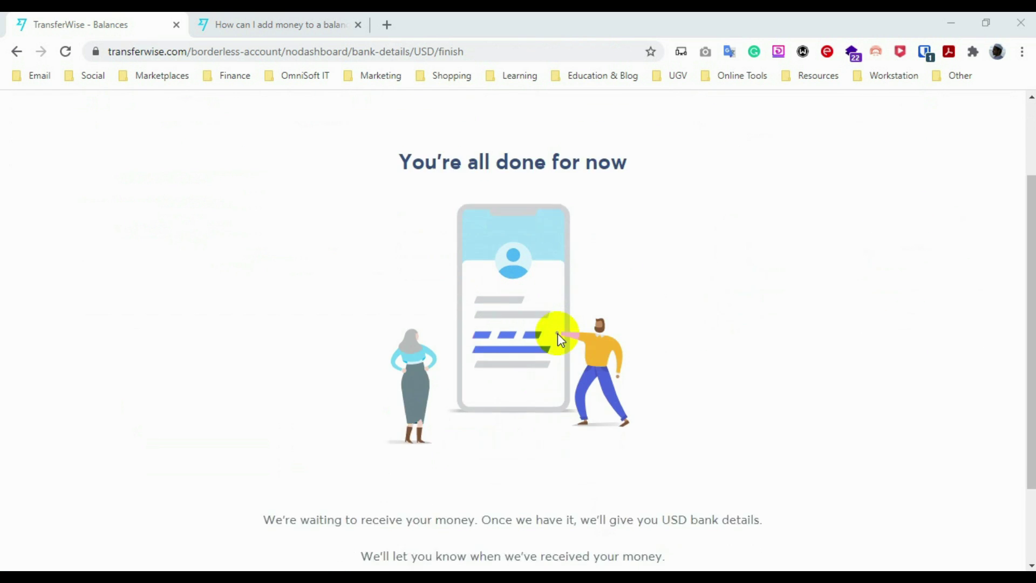
{"action": "scroll", "coordinate": [576, 427], "scroll_direction": "up", "scroll_amount": 4}
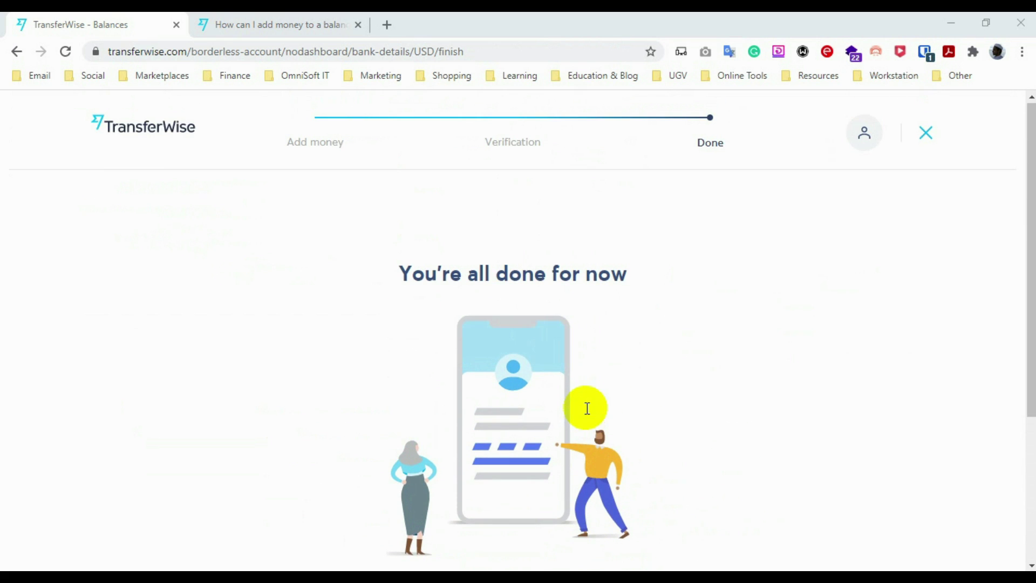
{"action": "scroll", "coordinate": [630, 294], "scroll_direction": "down", "scroll_amount": 4}
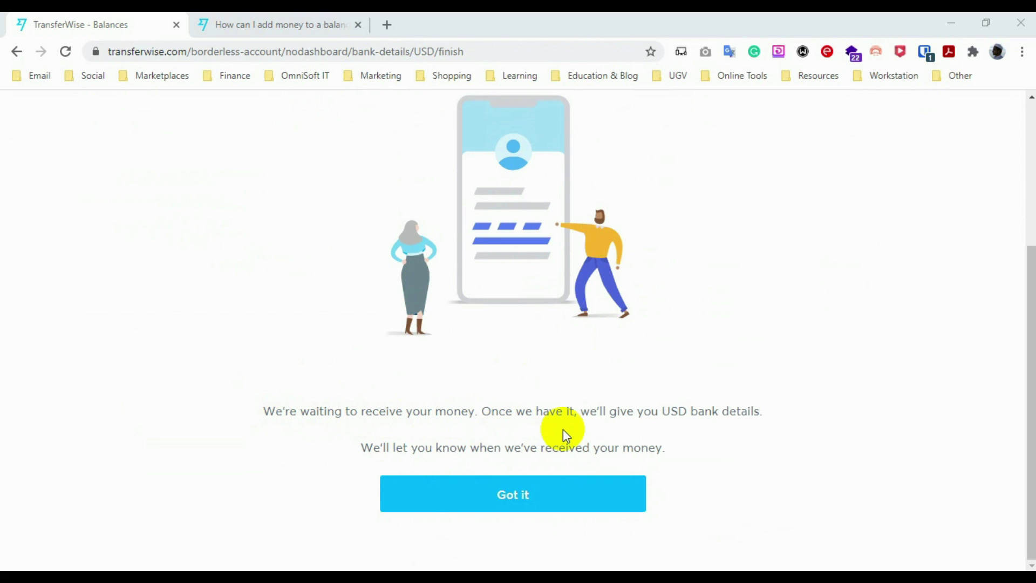
{"action": "left_click", "coordinate": [537, 499]}
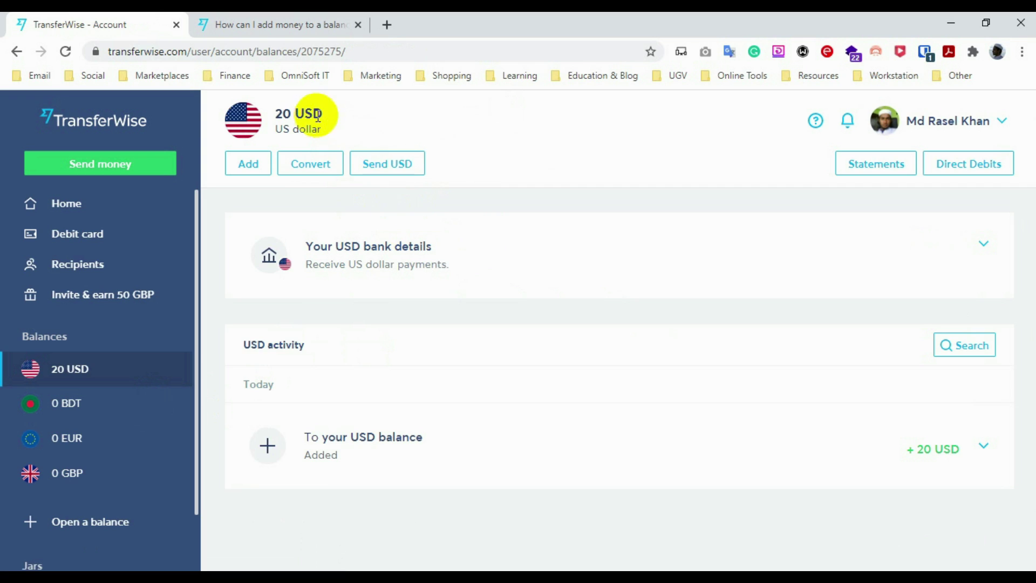
{"action": "left_click", "coordinate": [276, 115]}
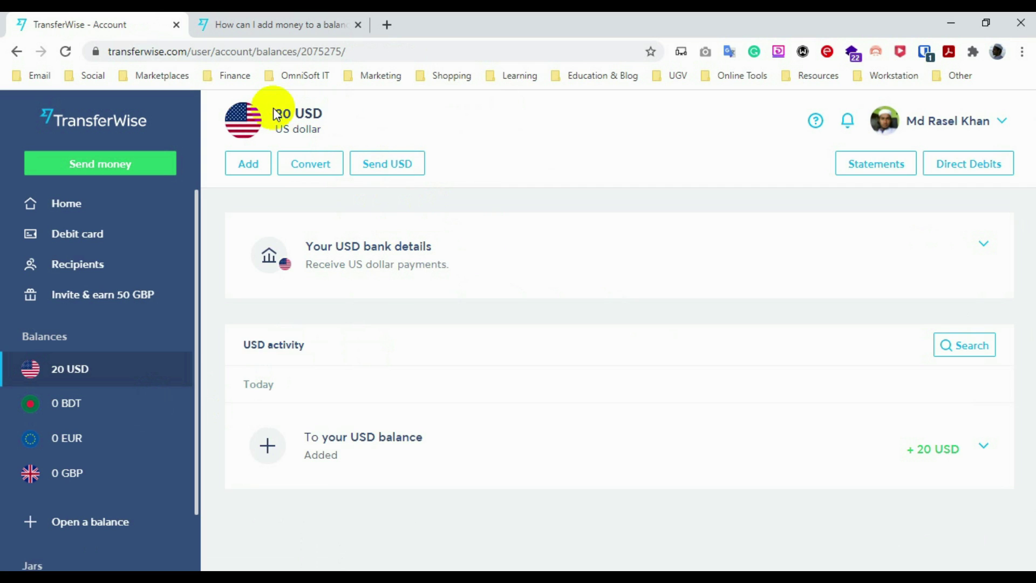
{"action": "left_click", "coordinate": [419, 439]}
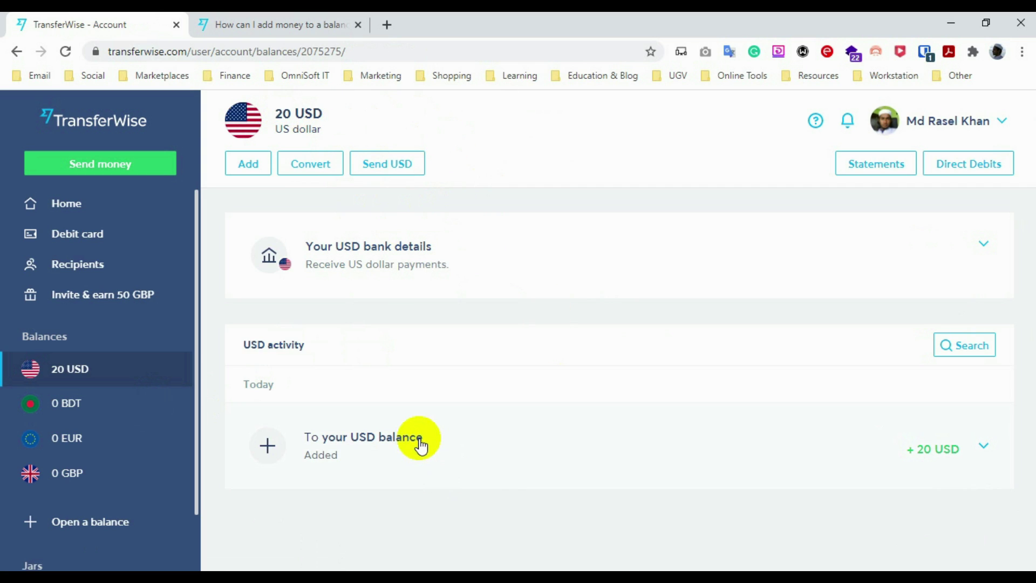
{"action": "scroll", "coordinate": [492, 340], "scroll_direction": "down", "scroll_amount": 1}
{"action": "scroll", "coordinate": [474, 273], "scroll_direction": "up", "scroll_amount": 1}
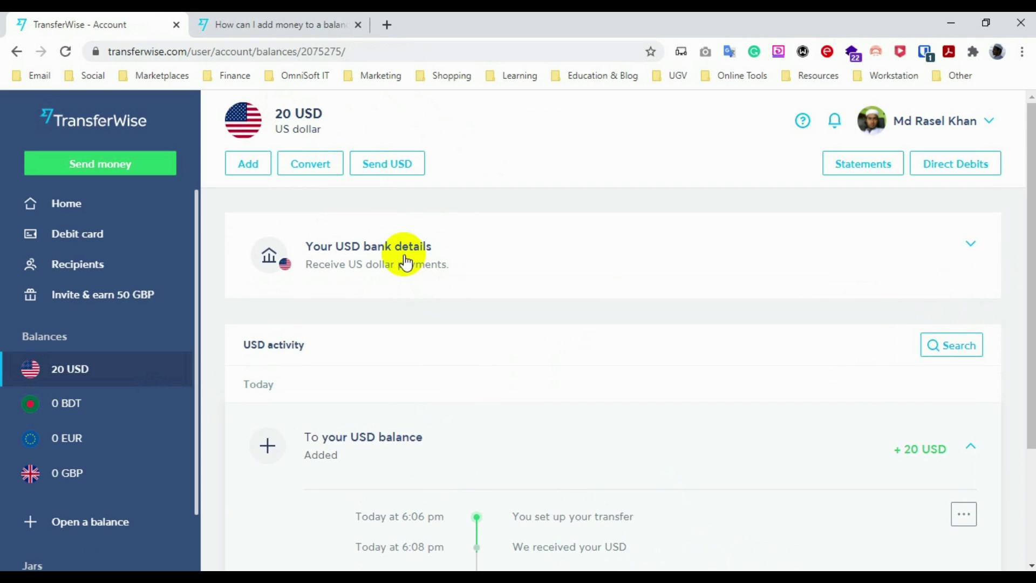
{"action": "left_click", "coordinate": [406, 262]}
{"action": "scroll", "coordinate": [513, 359], "scroll_direction": "down", "scroll_amount": 2}
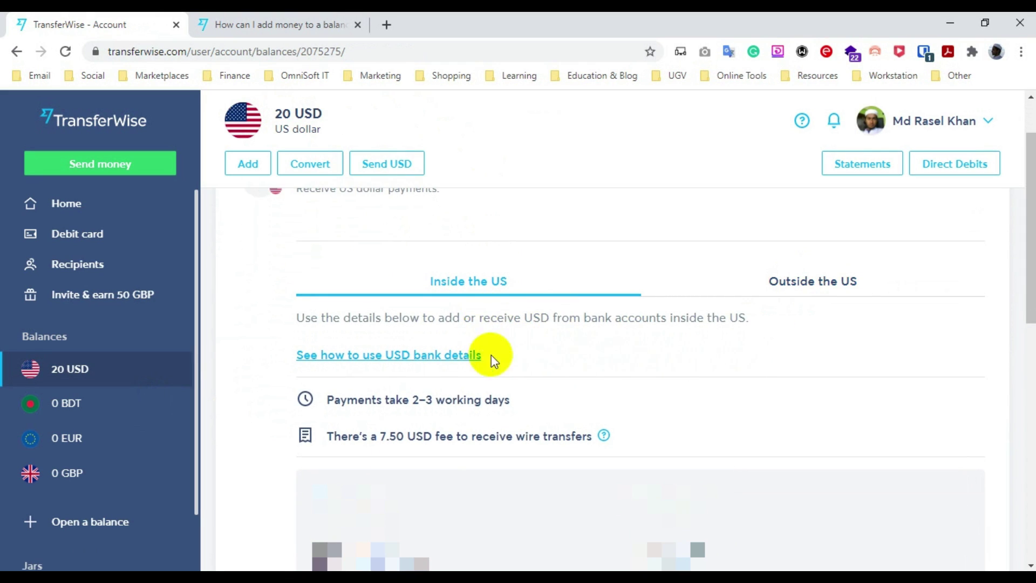
{"action": "scroll", "coordinate": [490, 359], "scroll_direction": "down", "scroll_amount": 3}
{"action": "scroll", "coordinate": [492, 366], "scroll_direction": "up", "scroll_amount": 4}
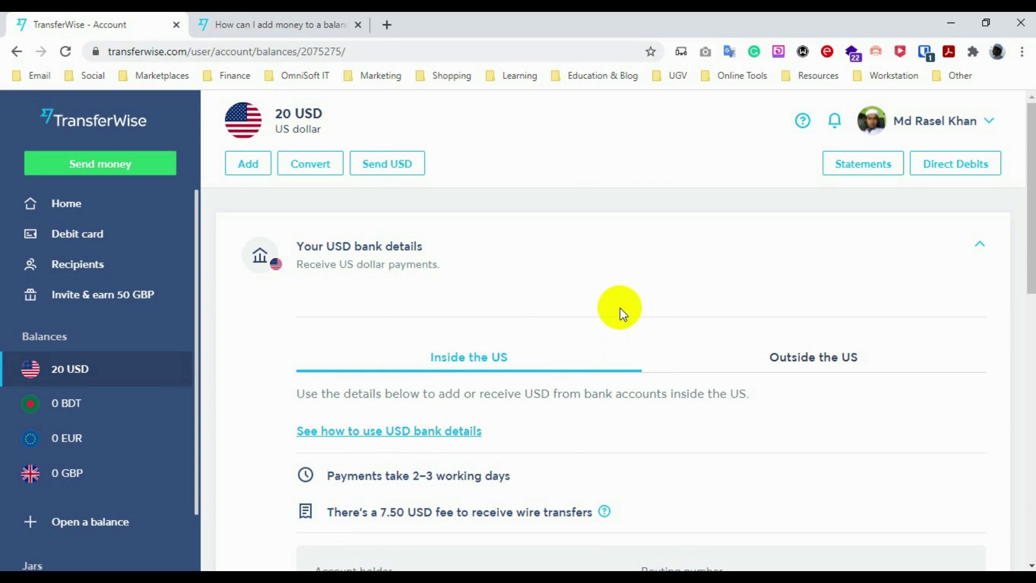
{"action": "left_click_drag", "start_coordinate": [261, 115], "coordinate": [316, 113]}
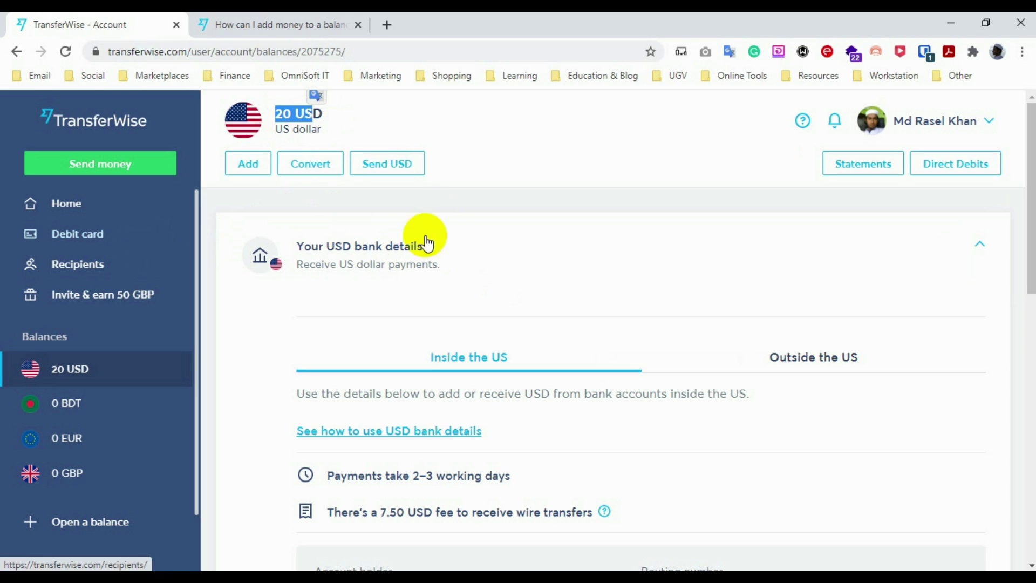
{"action": "left_click", "coordinate": [353, 116]}
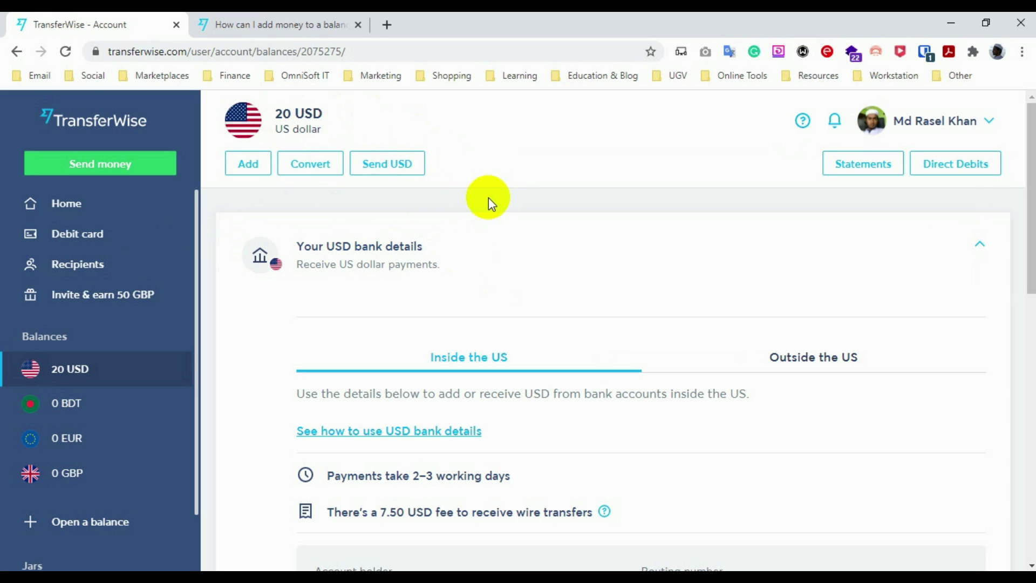
Send 20 USD internationally into BDT, checking the 2.33 USD fee and 1,498.33 BDT received
{"action": "left_click", "coordinate": [391, 167]}
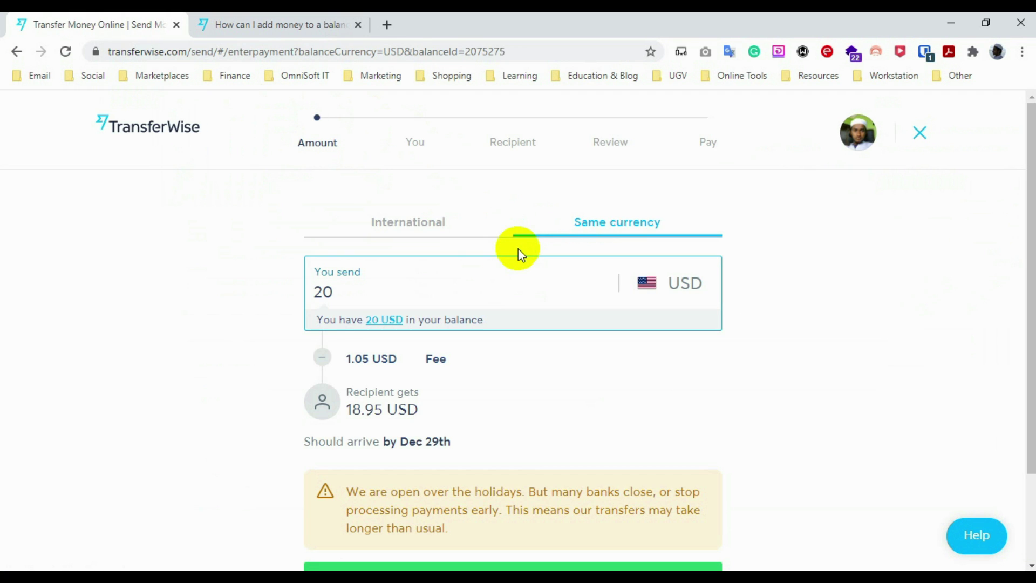
{"action": "scroll", "coordinate": [578, 347], "scroll_direction": "down", "scroll_amount": 2}
{"action": "scroll", "coordinate": [597, 338], "scroll_direction": "up", "scroll_amount": 2}
{"action": "left_click", "coordinate": [418, 231]}
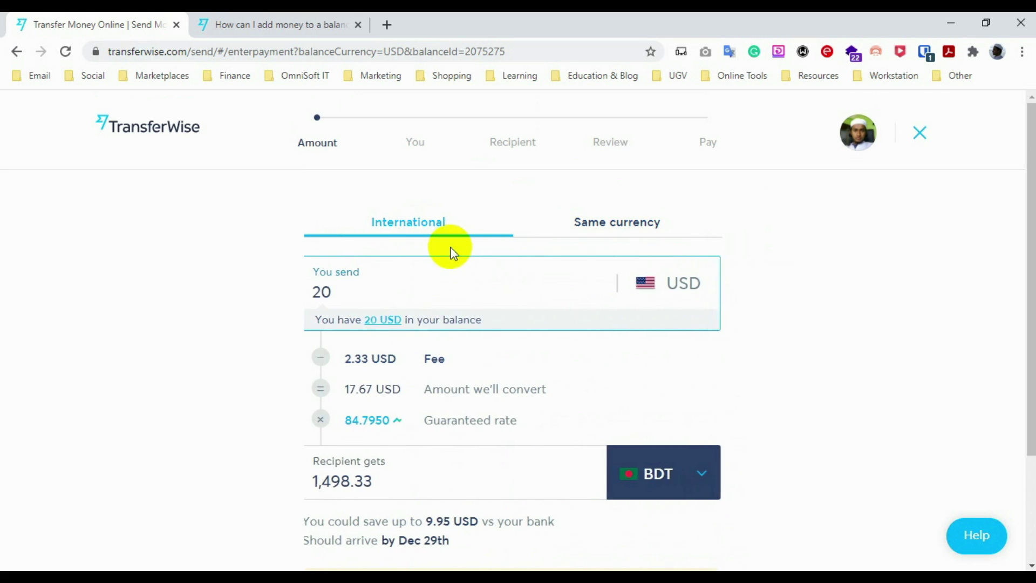
{"action": "scroll", "coordinate": [470, 250], "scroll_direction": "down", "scroll_amount": 1}
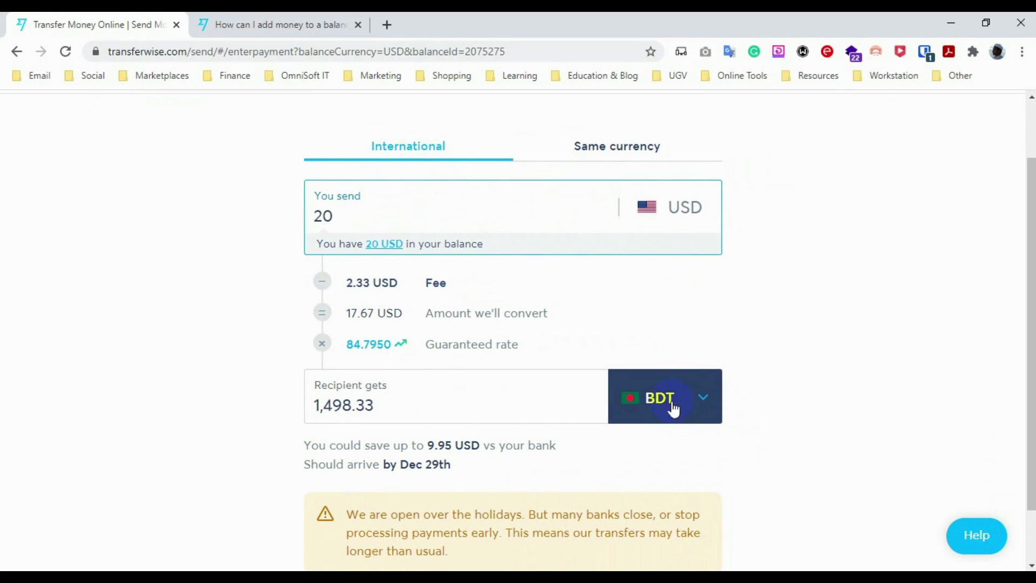
{"action": "left_click_drag", "start_coordinate": [350, 280], "coordinate": [435, 280]}
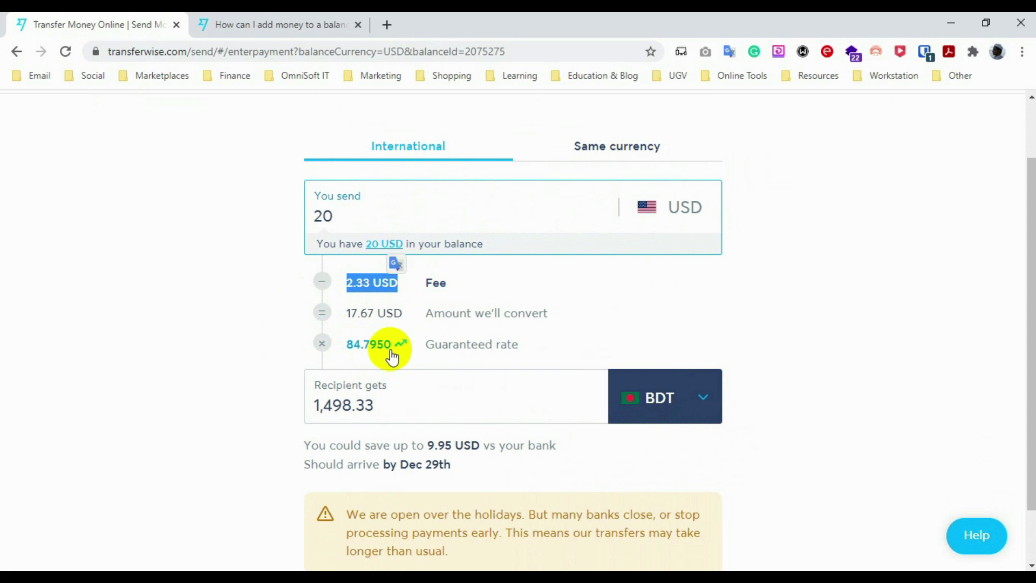
{"action": "scroll", "coordinate": [688, 388], "scroll_direction": "down", "scroll_amount": 1}
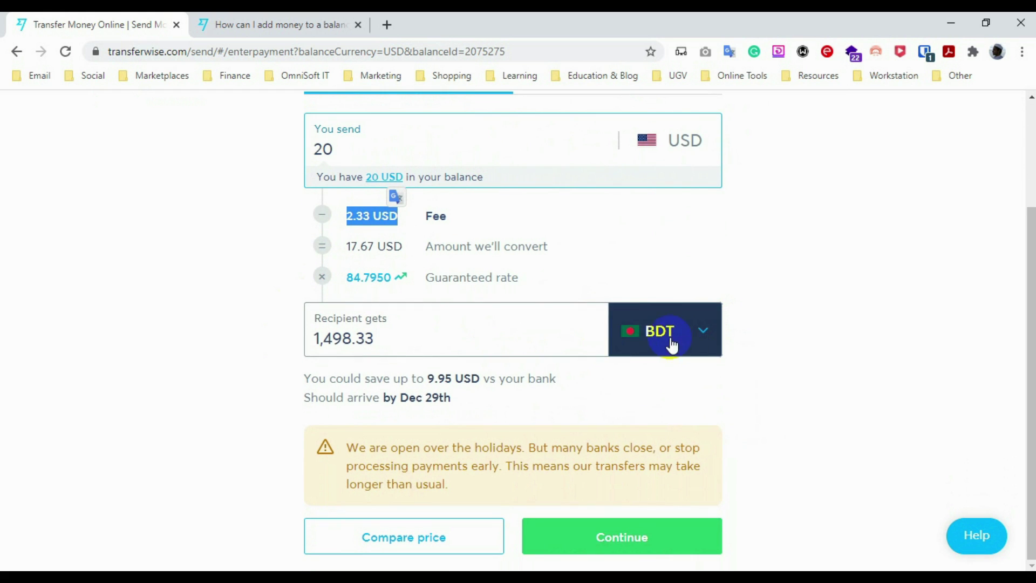
{"action": "scroll", "coordinate": [574, 393], "scroll_direction": "up", "scroll_amount": 1}
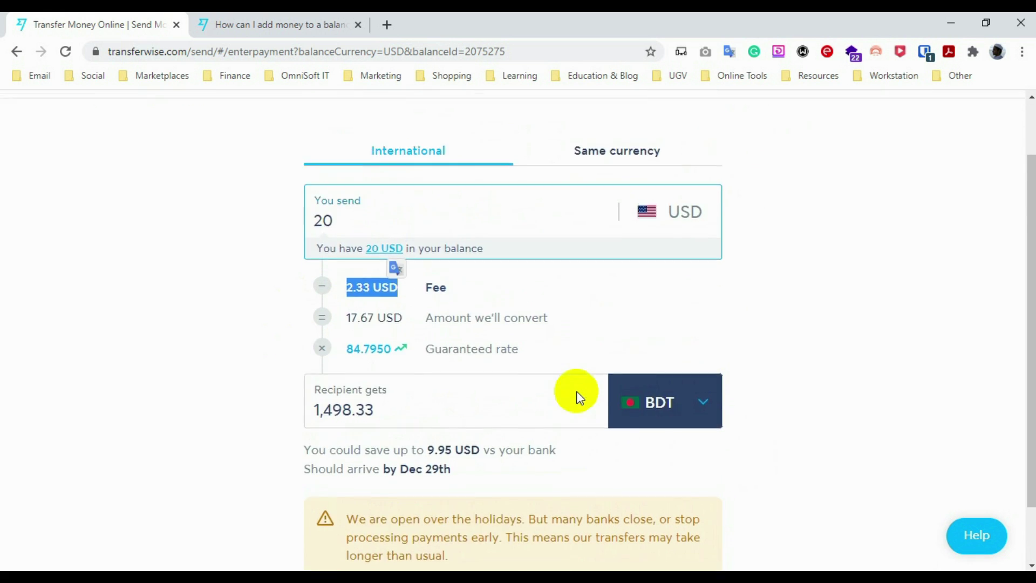
{"action": "scroll", "coordinate": [606, 474], "scroll_direction": "down", "scroll_amount": 1}
{"action": "left_click", "coordinate": [604, 553]}
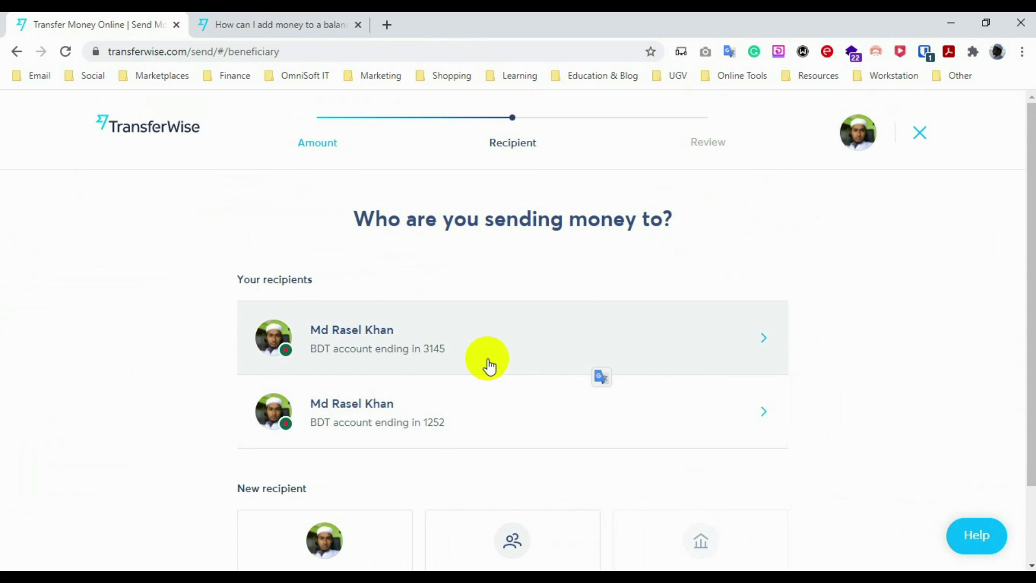
Choose your own existing BDT account as recipient and reach the transfer review
{"action": "scroll", "coordinate": [483, 361], "scroll_direction": "down", "scroll_amount": 2}
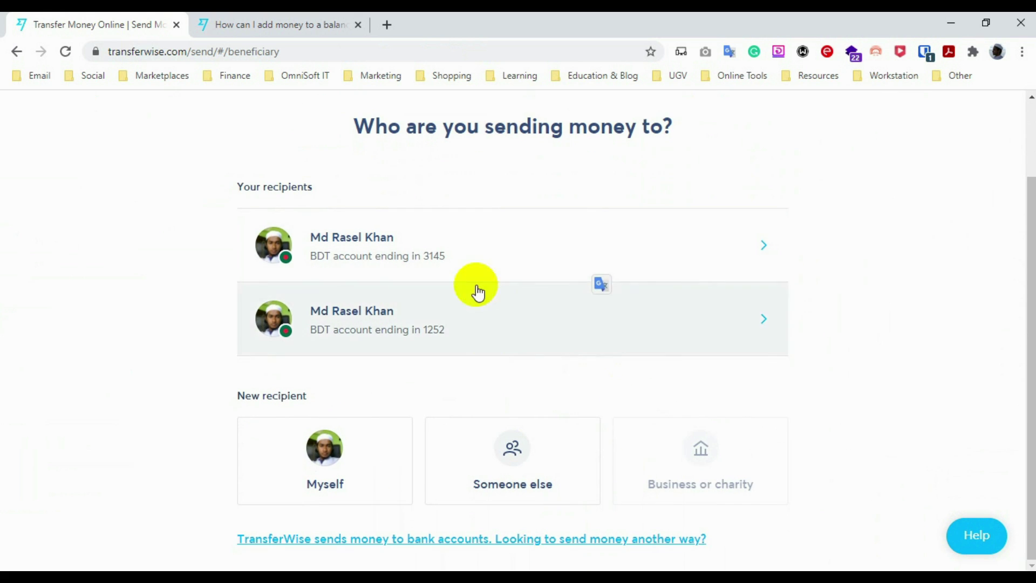
{"action": "left_click", "coordinate": [474, 253]}
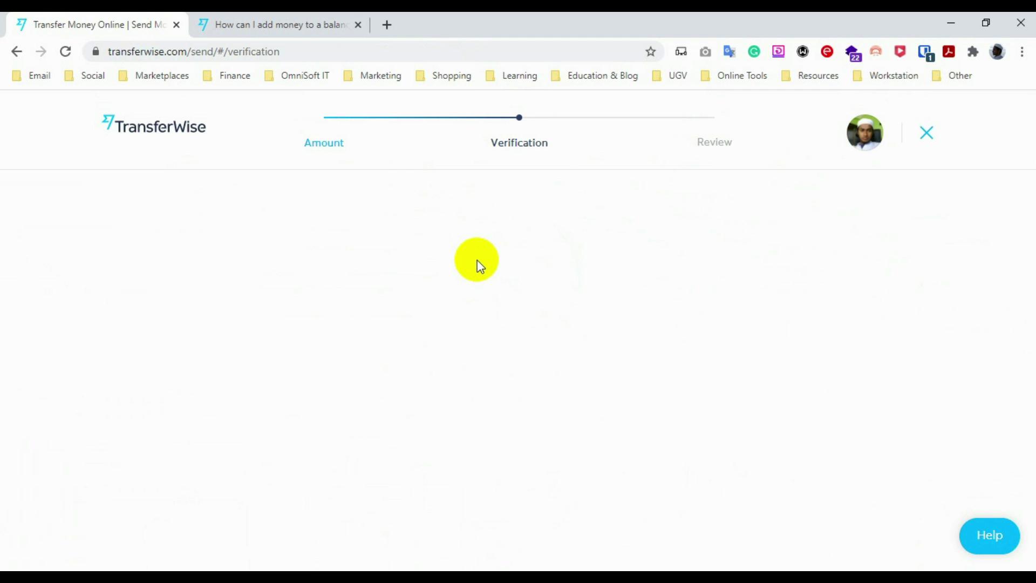
{"action": "scroll", "coordinate": [490, 271], "scroll_direction": "down", "scroll_amount": 3}
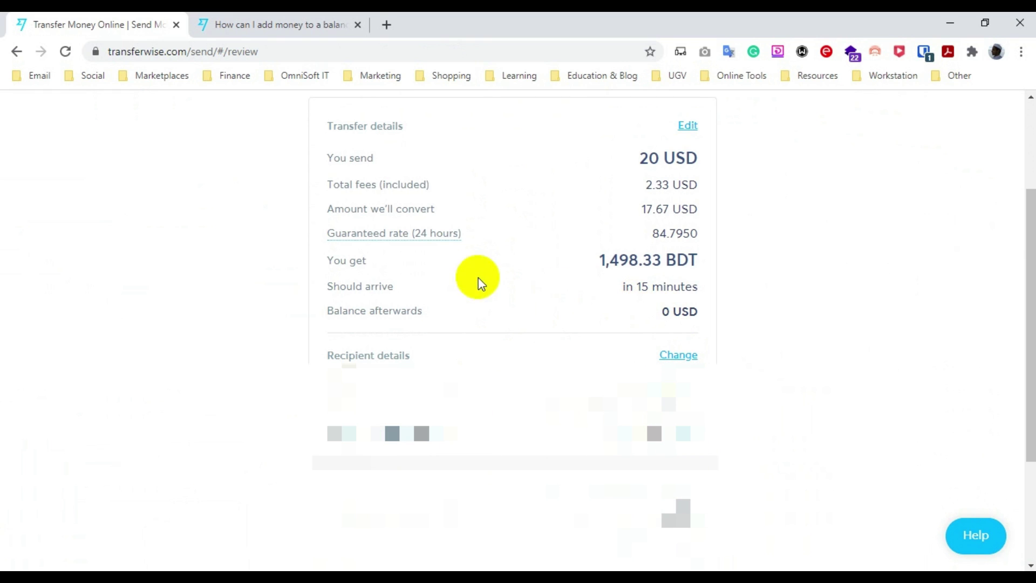
Check the 20 USD amount and 2.33 USD fees, then confirm and send the BDT transfer
{"action": "left_click_drag", "start_coordinate": [640, 157], "coordinate": [701, 161]}
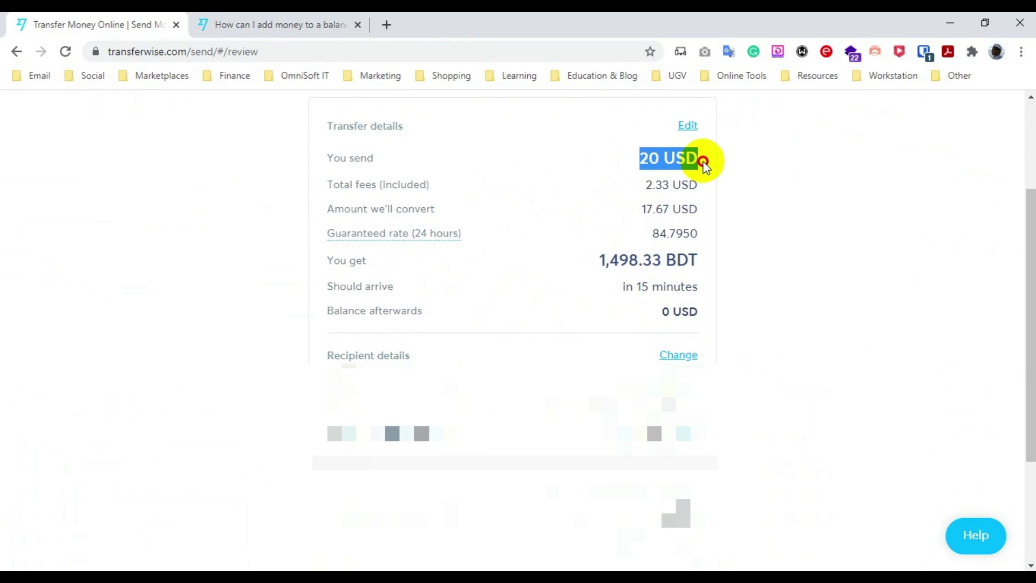
{"action": "left_click_drag", "start_coordinate": [643, 185], "coordinate": [697, 185]}
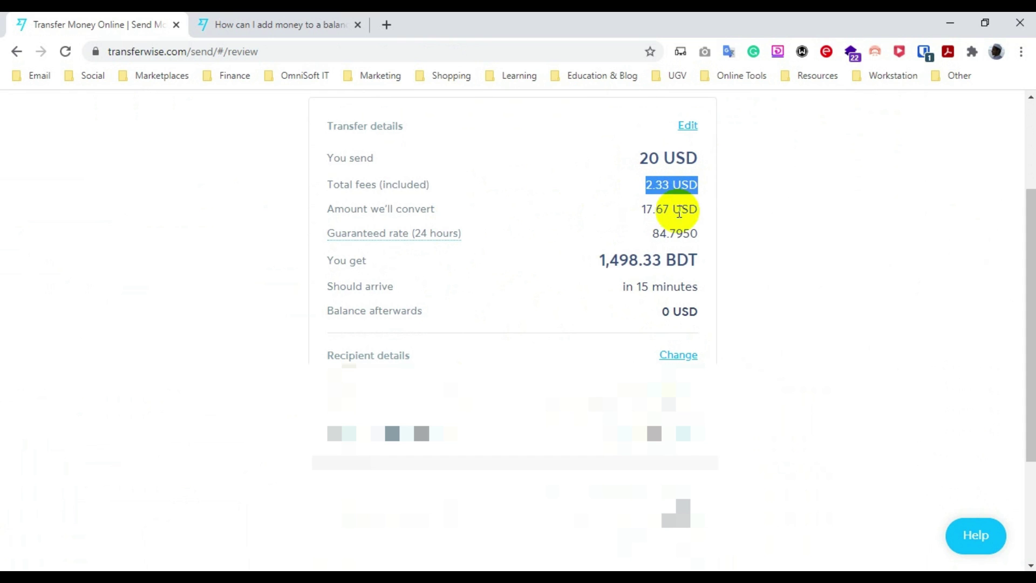
{"action": "left_click", "coordinate": [713, 238]}
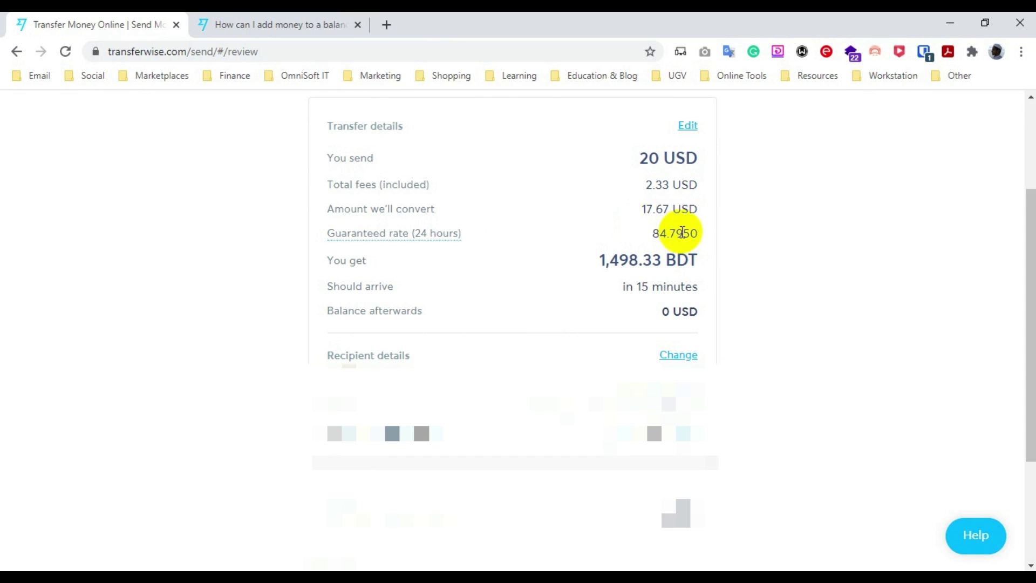
{"action": "scroll", "coordinate": [734, 232], "scroll_direction": "up", "scroll_amount": 1}
{"action": "scroll", "coordinate": [734, 230], "scroll_direction": "down", "scroll_amount": 7}
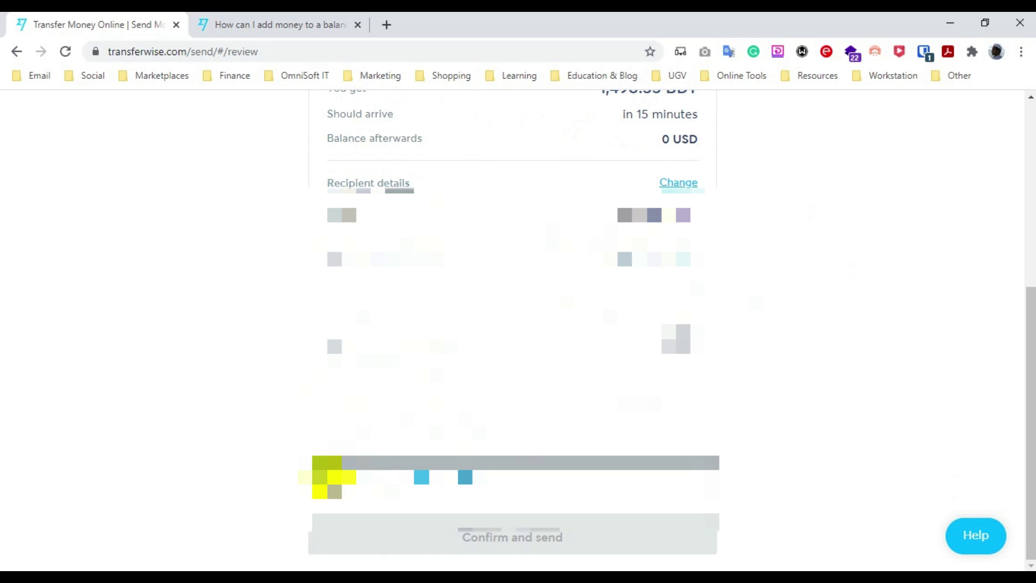
{"action": "left_click", "coordinate": [516, 541]}
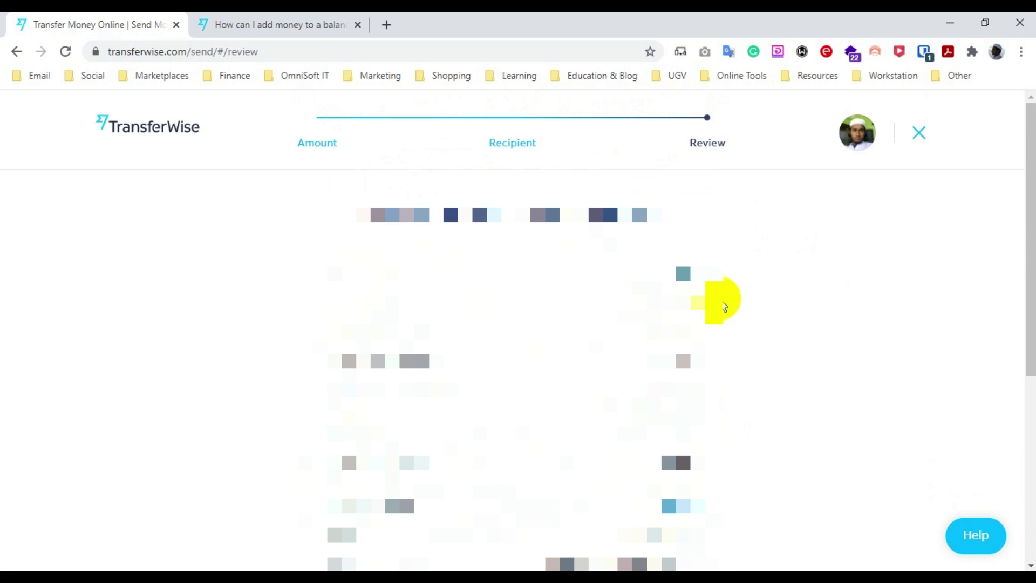
{"action": "scroll", "coordinate": [725, 305], "scroll_direction": "down", "scroll_amount": 10}
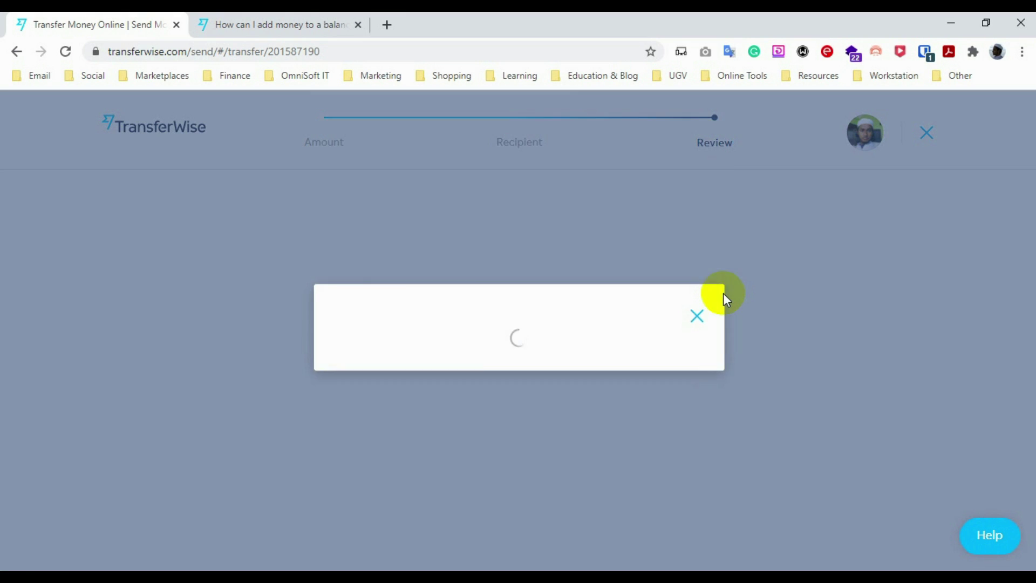
Approve the 20 USD transfer by entering the account password, then choose to track it
{"action": "scroll", "coordinate": [594, 303], "scroll_direction": "down", "scroll_amount": 1}
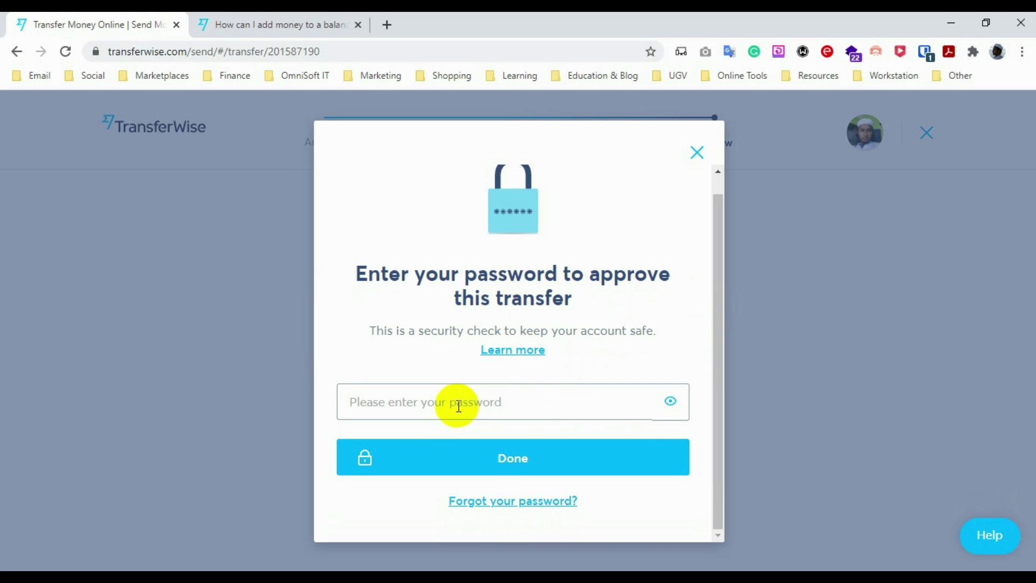
{"action": "left_click", "coordinate": [506, 384]}
{"action": "key", "text": "ctrl+v"}
{"action": "left_click", "coordinate": [557, 457]}
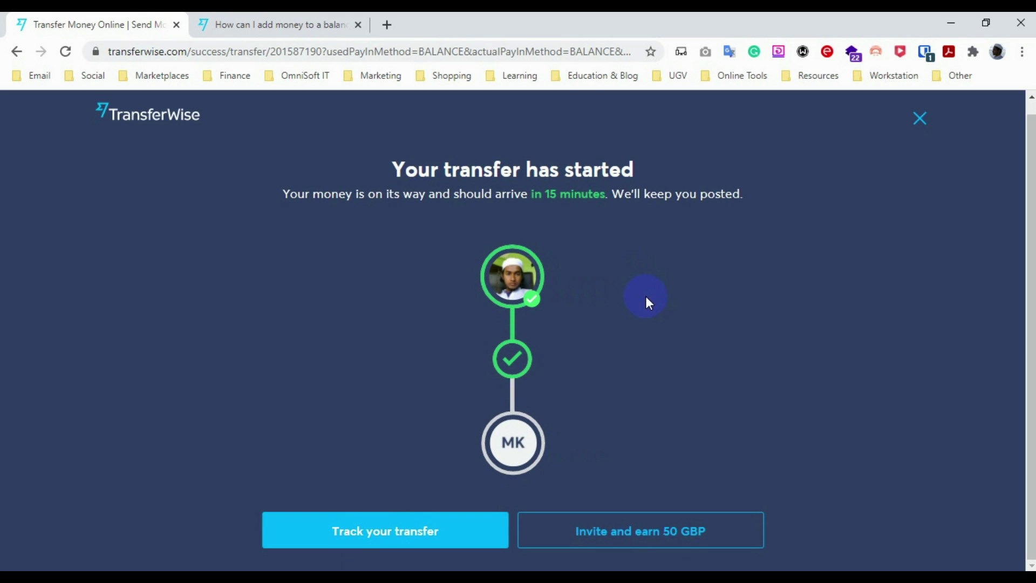
{"action": "left_click", "coordinate": [429, 533]}
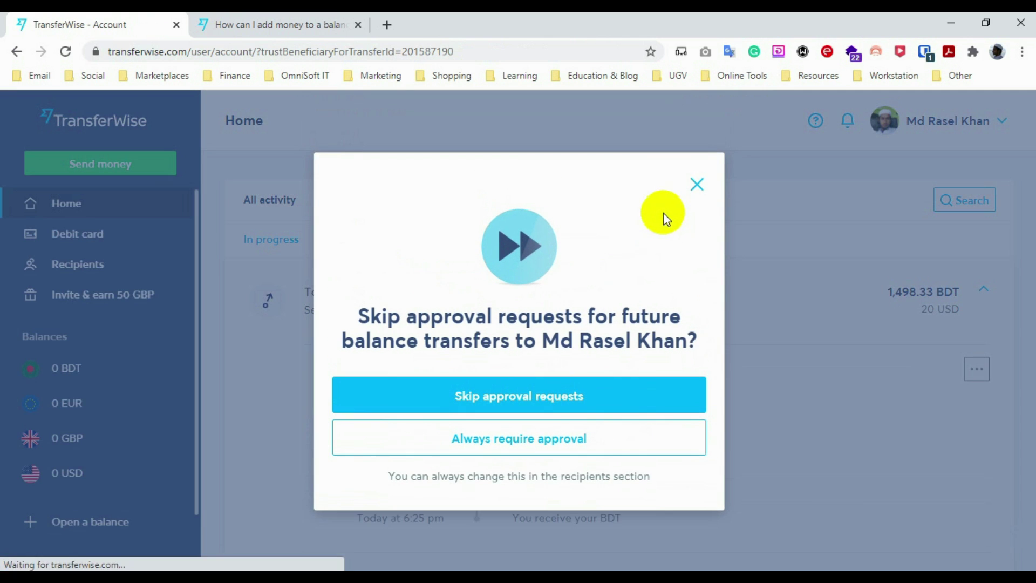
Dismiss the skip-approval prompt and open the 0 USD balance with the pending −20 USD transfer
{"action": "left_click", "coordinate": [700, 186]}
{"action": "scroll", "coordinate": [784, 352], "scroll_direction": "down", "scroll_amount": 2}
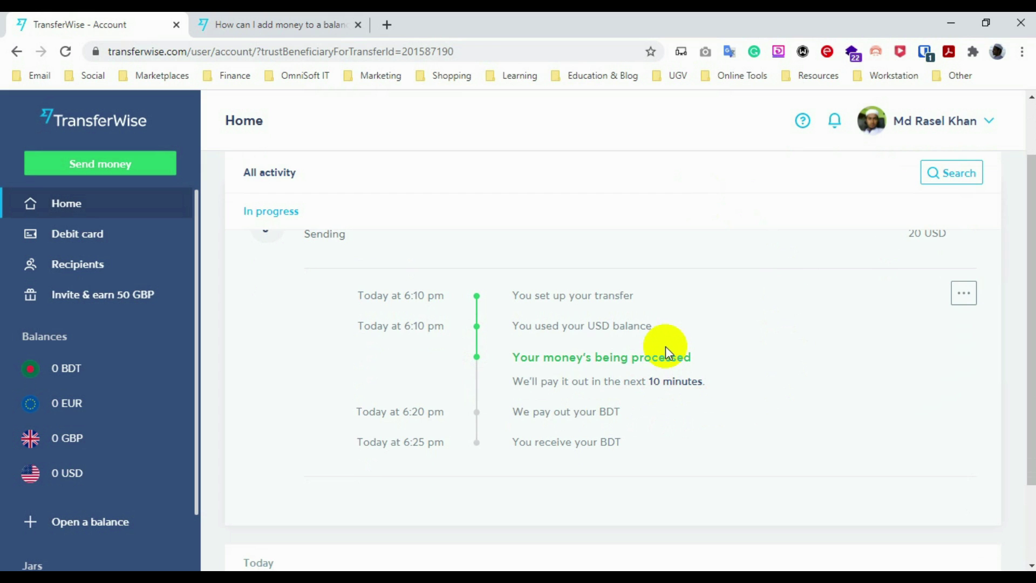
{"action": "scroll", "coordinate": [249, 314], "scroll_direction": "up", "scroll_amount": 2}
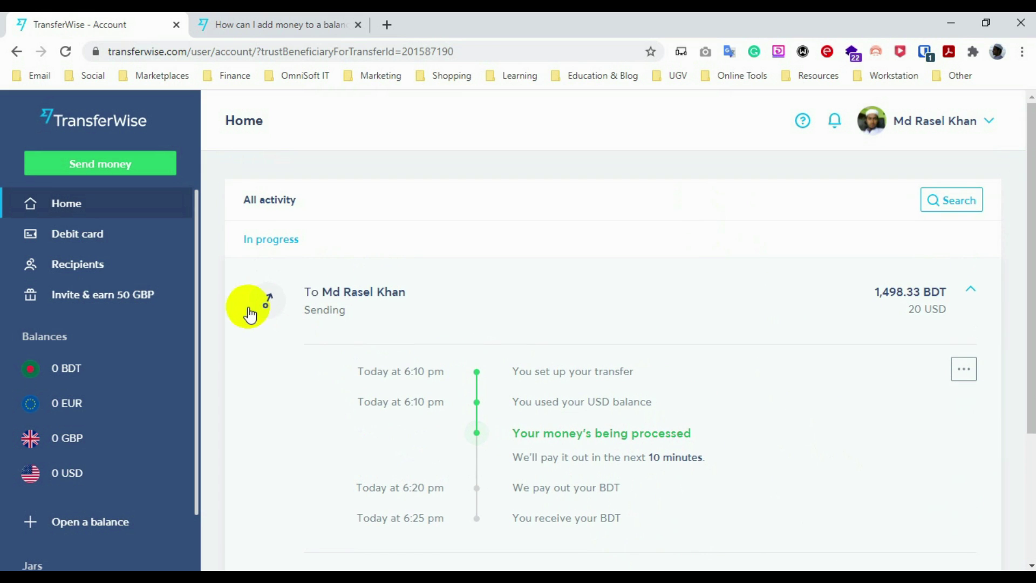
{"action": "left_click", "coordinate": [79, 471]}
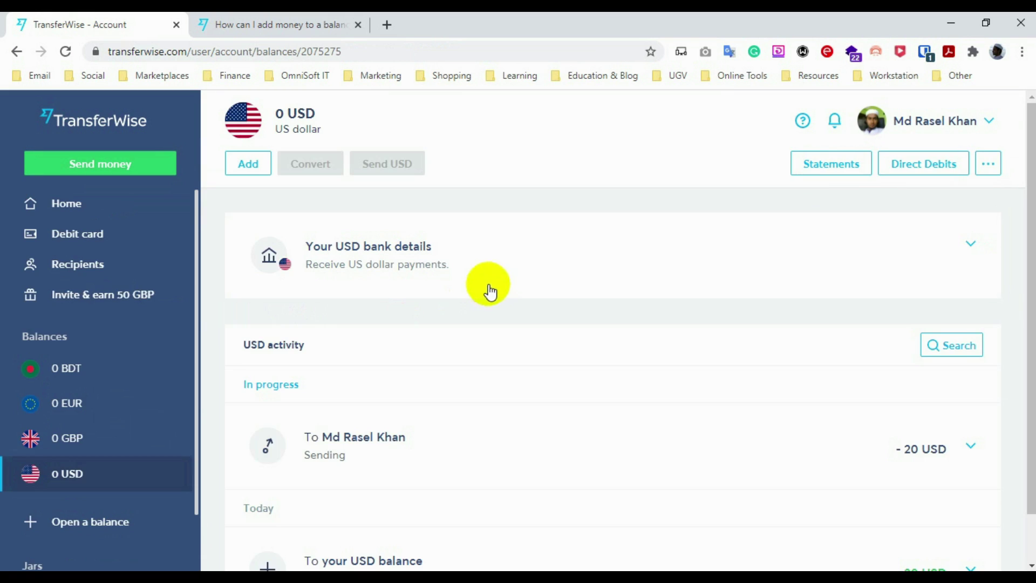